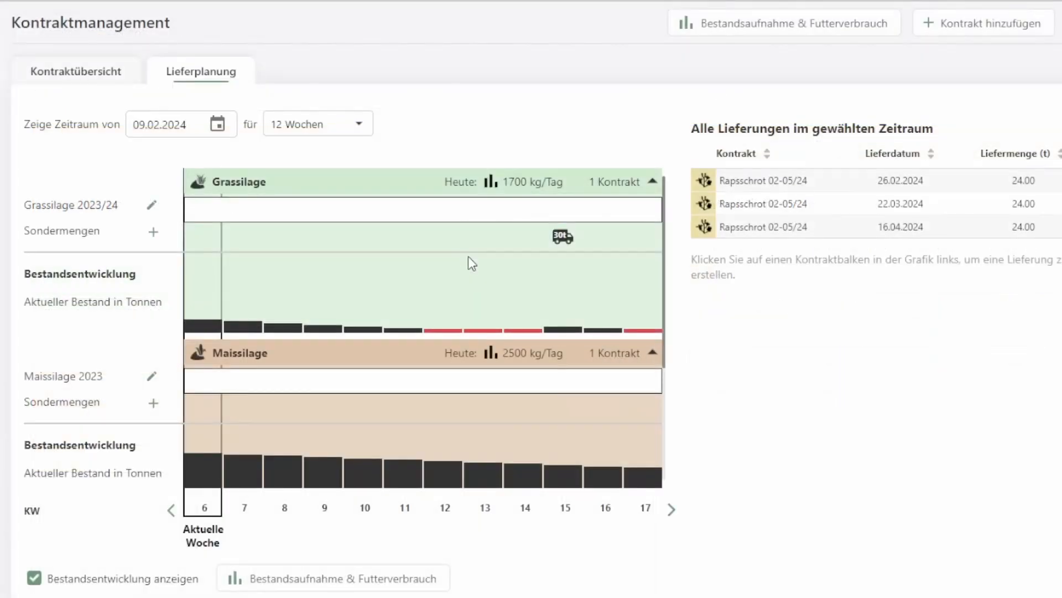
scroll(470, 258, "down", 3)
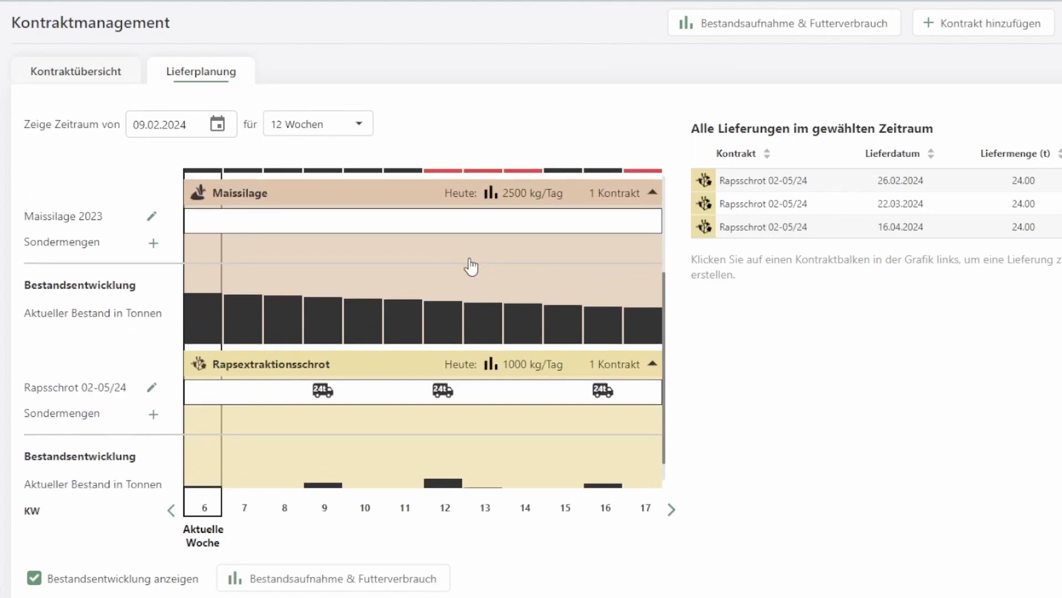
scroll(470, 258, "down", 1)
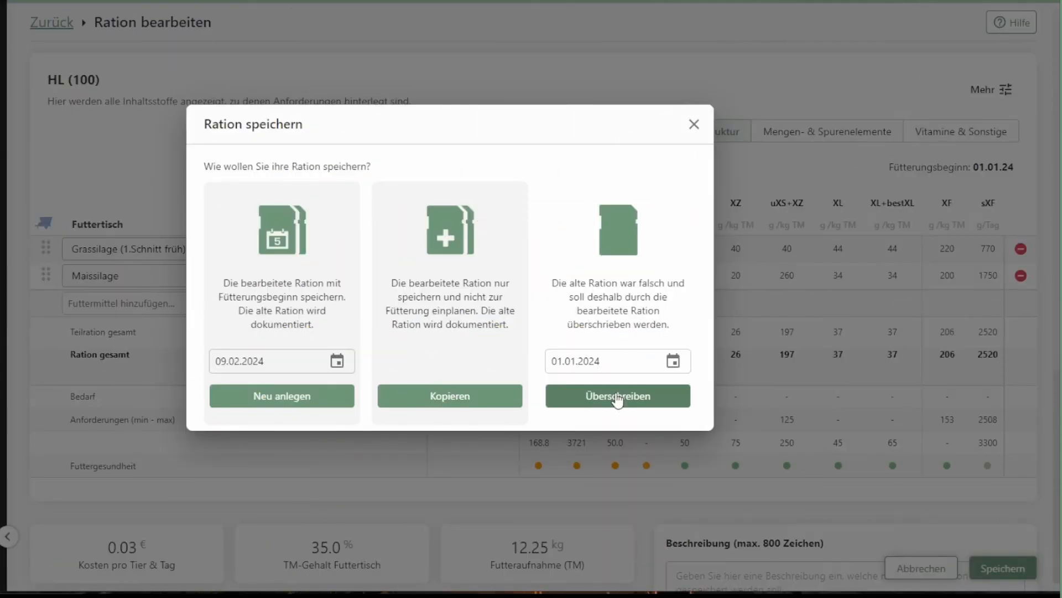
left_click(674, 360)
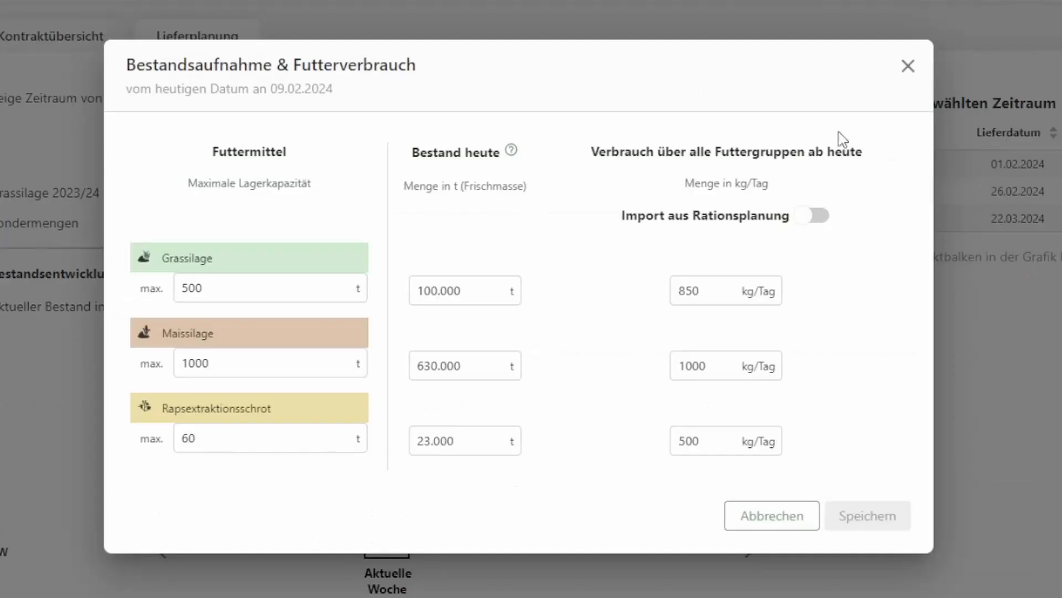
Switch on the import of feed consumption from the ration planning and save the stock record
left_click(817, 220)
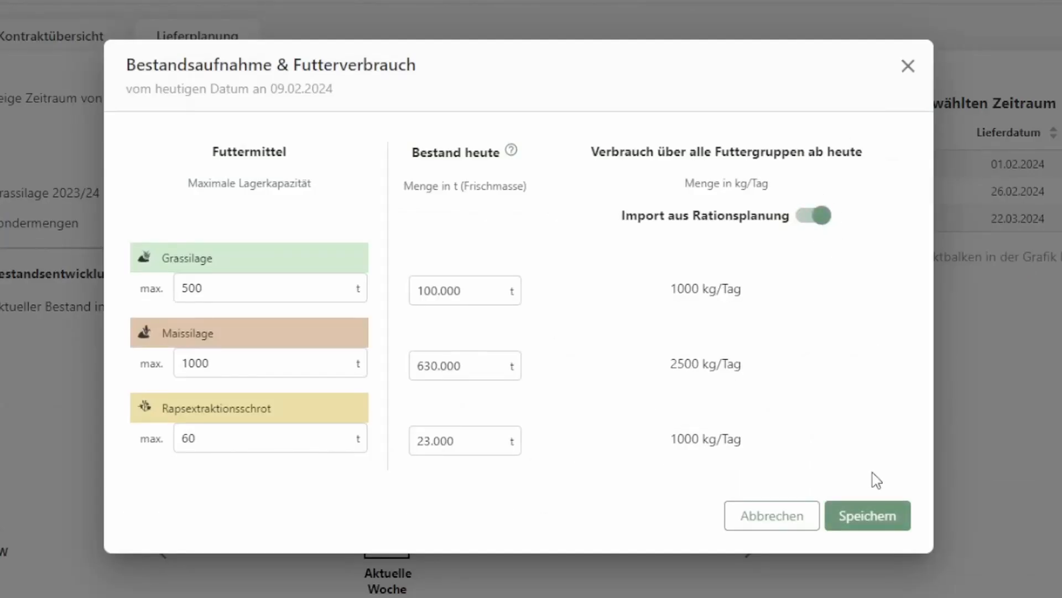
left_click(882, 523)
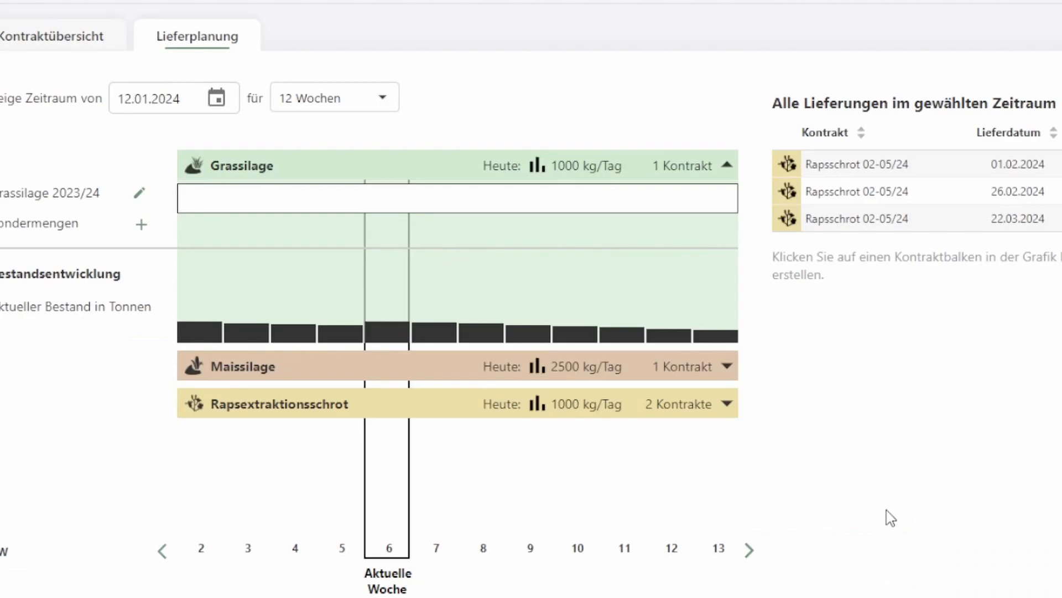
Reschedule the Rapsschrot 02-05/24 delivery of 22.04.2024 to 19.04.2024 and save it
left_click(749, 551)
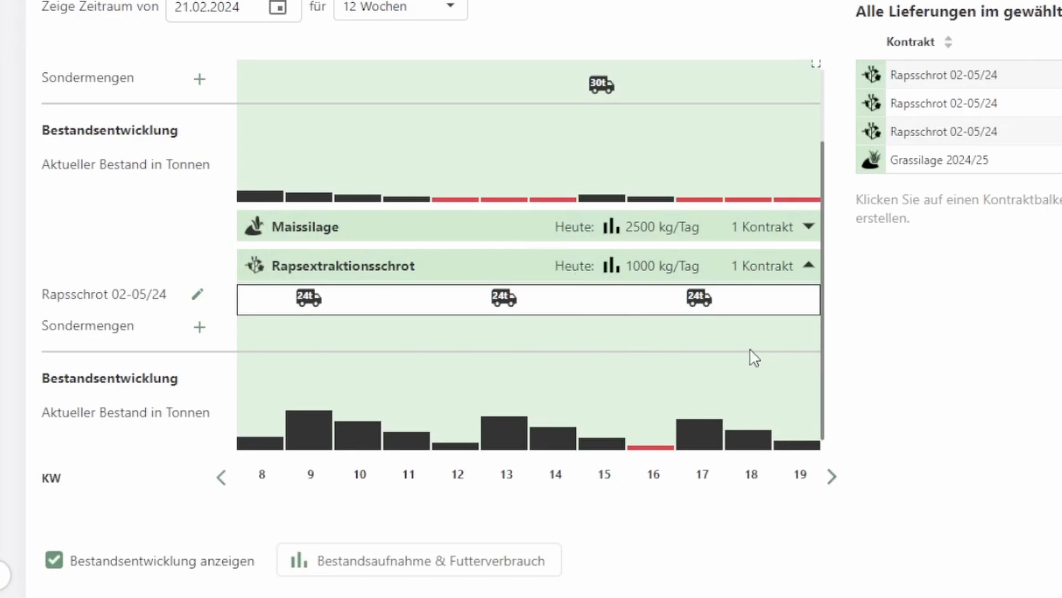
left_click(700, 299)
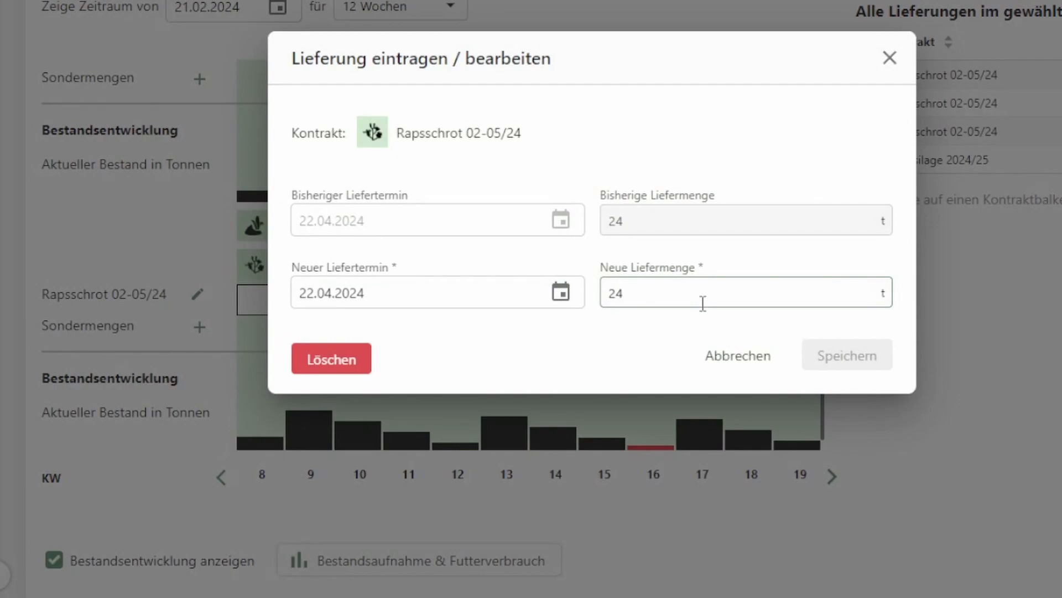
left_click(562, 295)
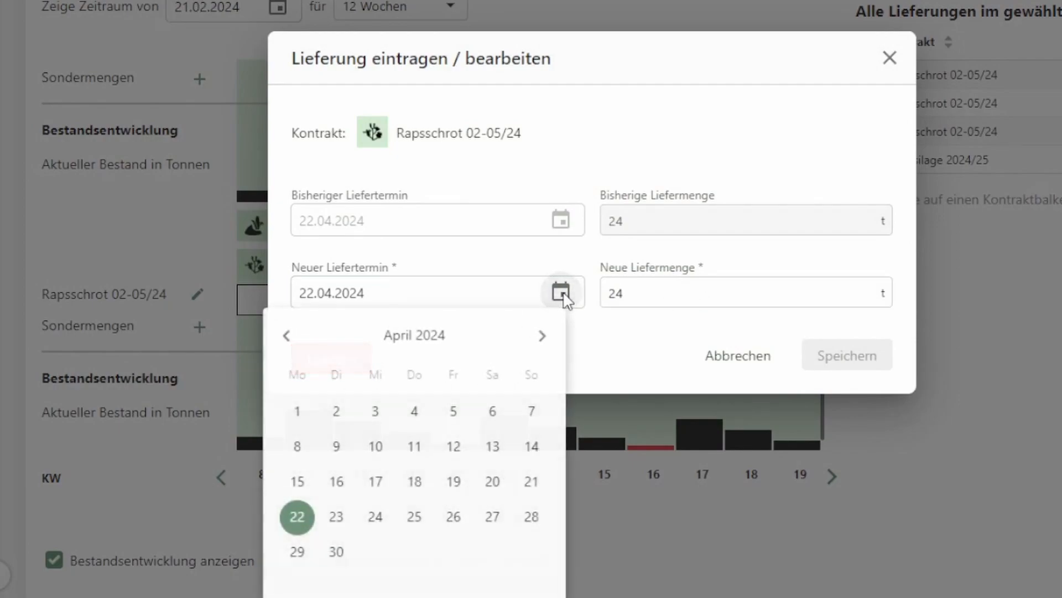
left_click(454, 481)
left_click(882, 356)
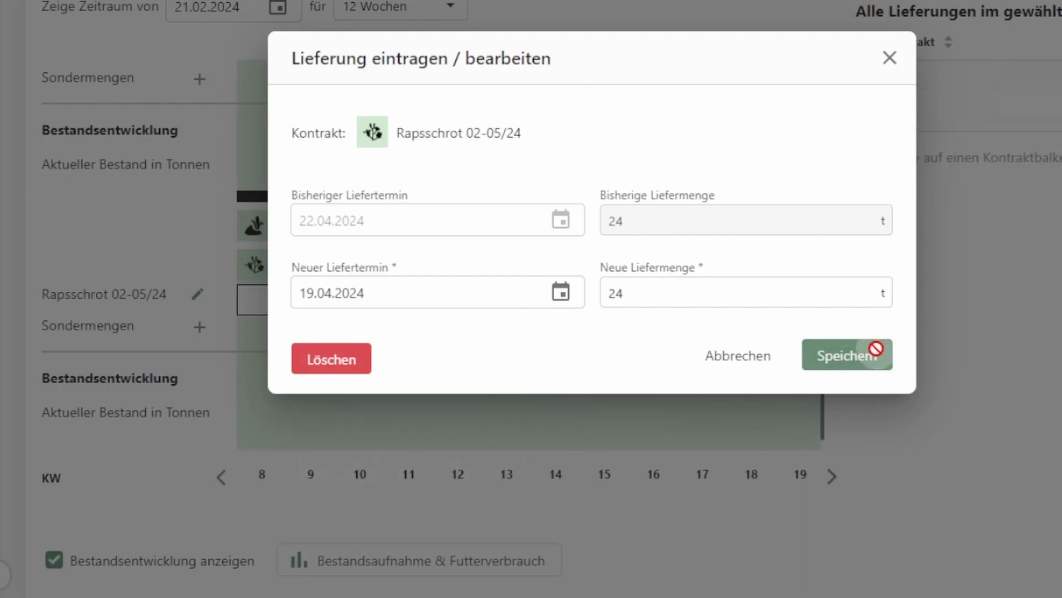
left_click(831, 476)
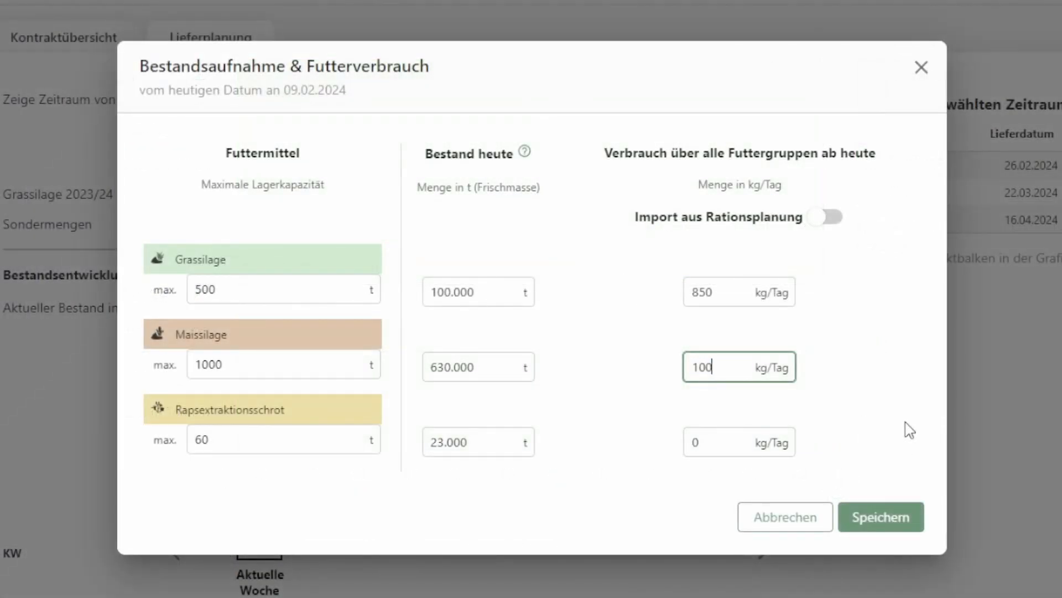
Enter a daily consumption of 500 kg for Rapsextraktionsschrot and switch on the import from the ration planning
left_click_drag(712, 443, 690, 446)
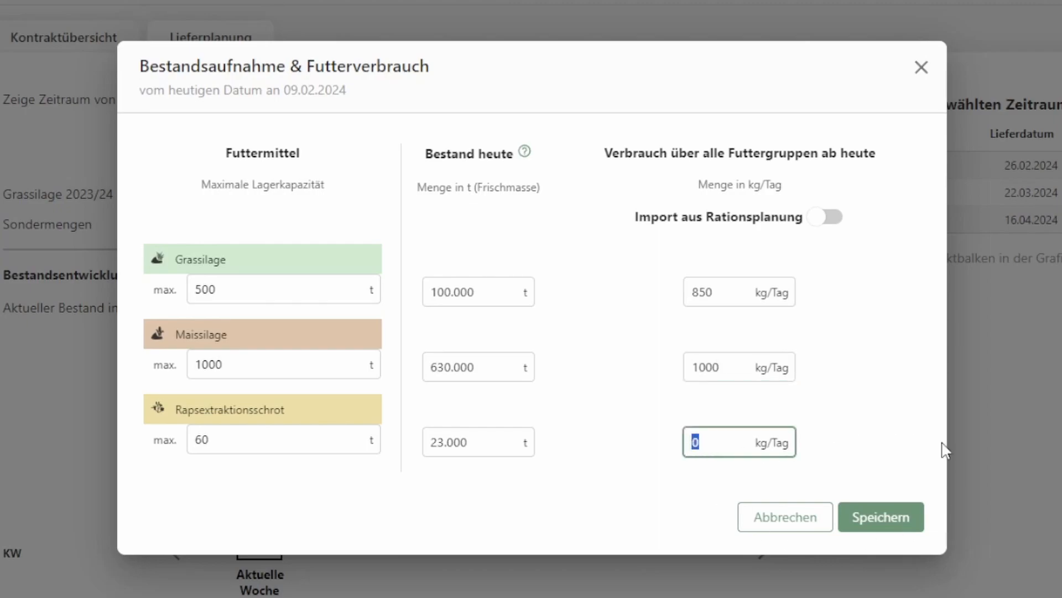
type("500")
left_click(906, 410)
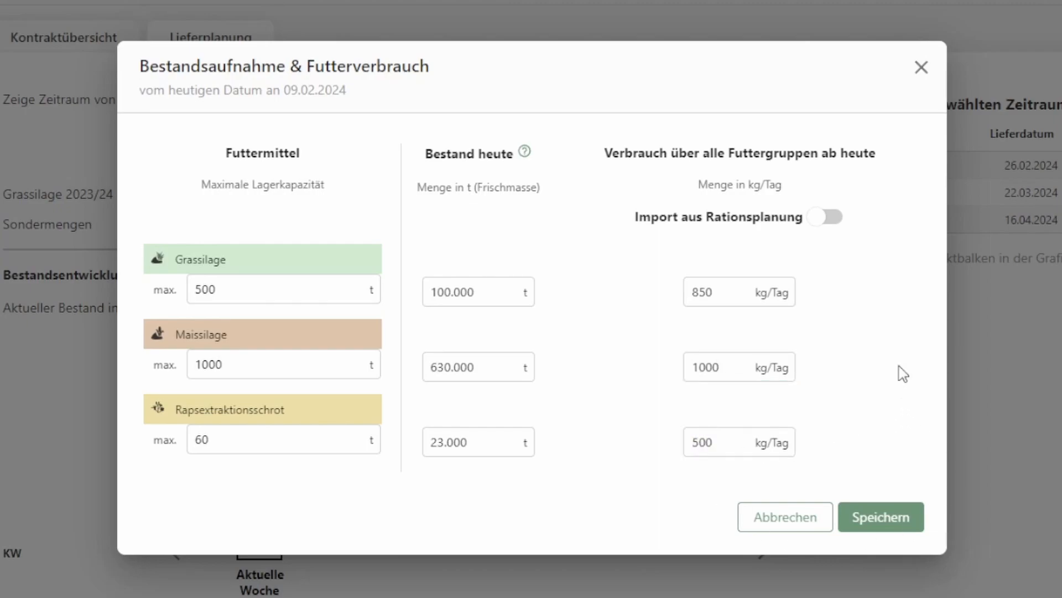
left_click(829, 221)
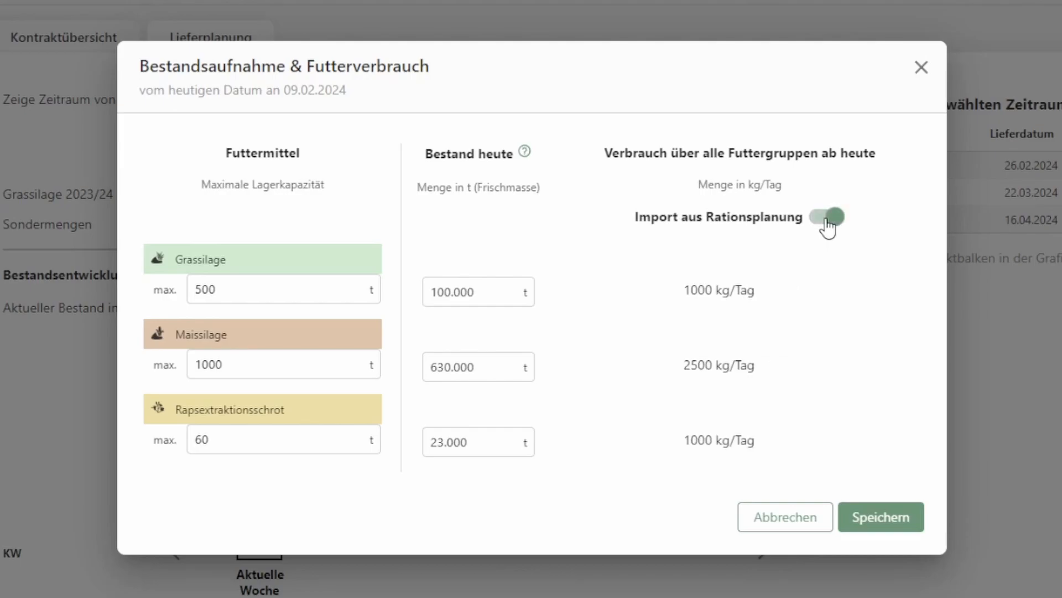
left_click(828, 224)
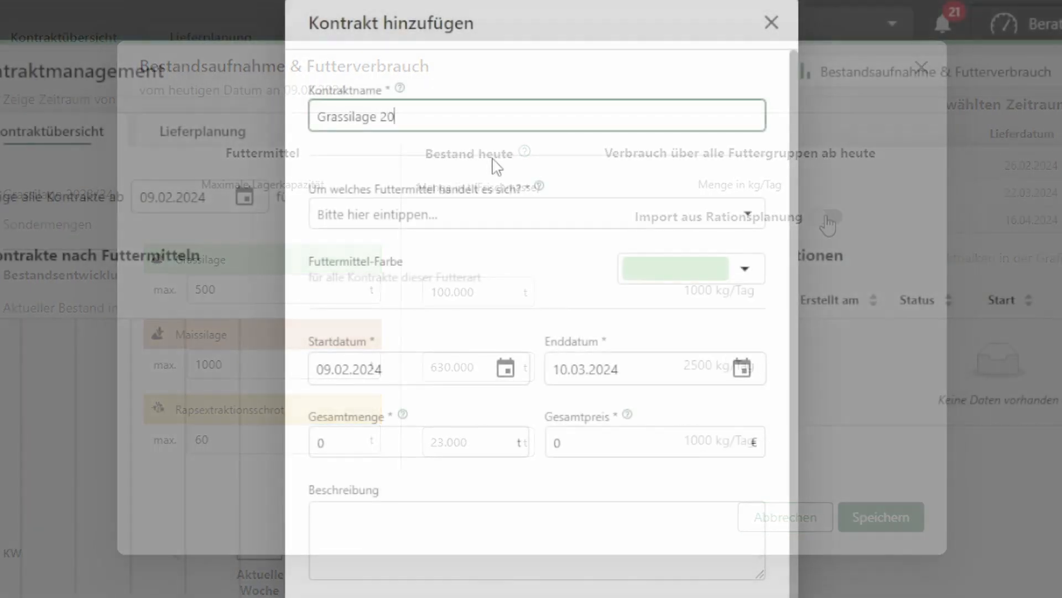
Name the new contract Grassilage 2023/24 and choose Grassilage as its feed
type("23/24")
left_click(487, 216)
left_click(421, 259)
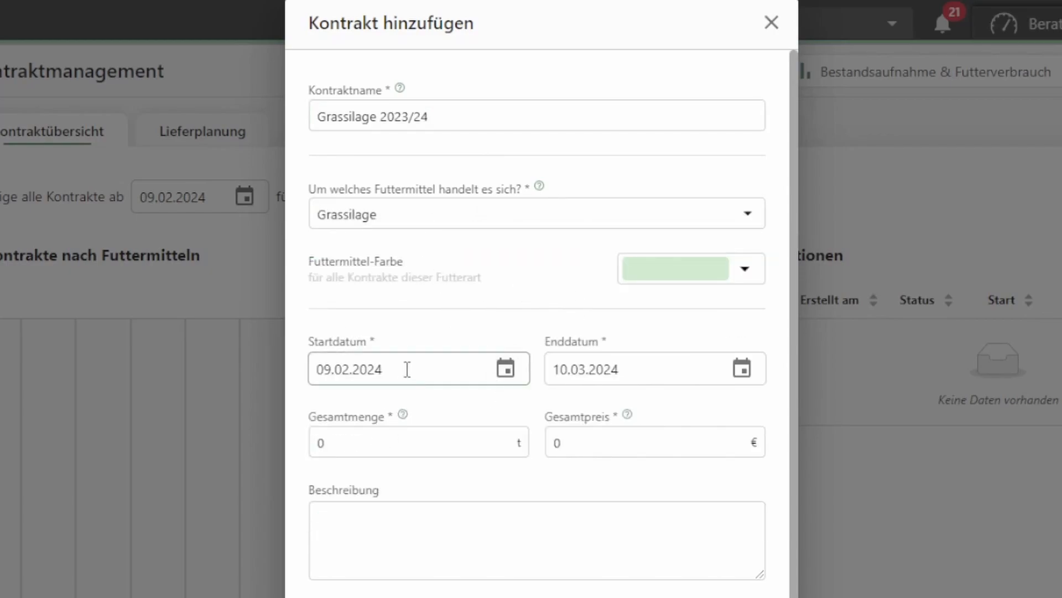
Set the contract period from 15.05.2023 to 14.05.2024 and the total quantity to 500 t
left_click_drag(407, 370, 292, 375)
type("15.05.20")
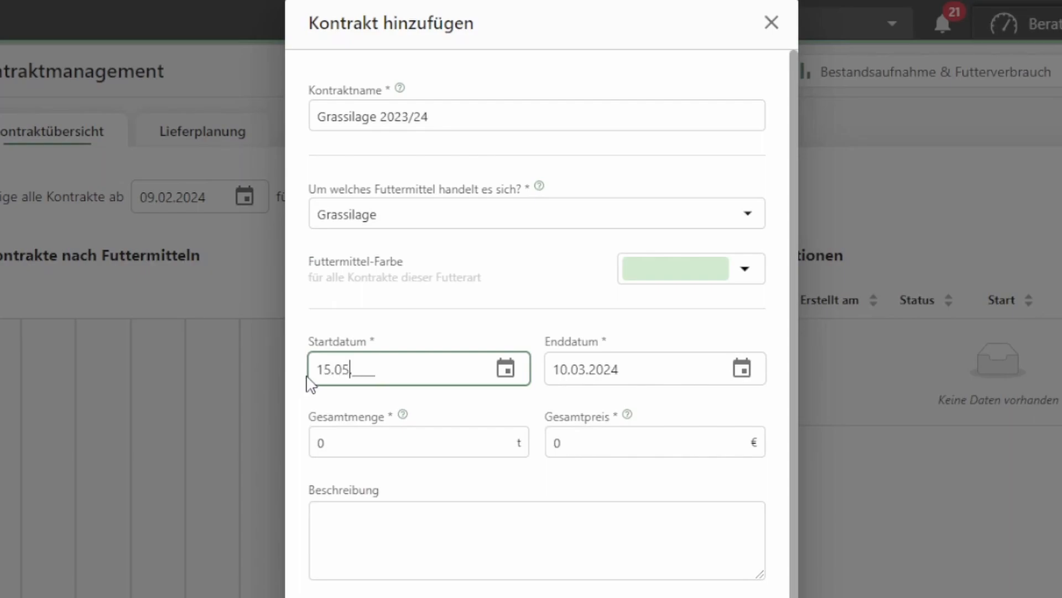
key("Tab")
key("Tab")
type("14.05.2024")
key("Tab")
key("Tab")
type("500")
left_click(655, 538)
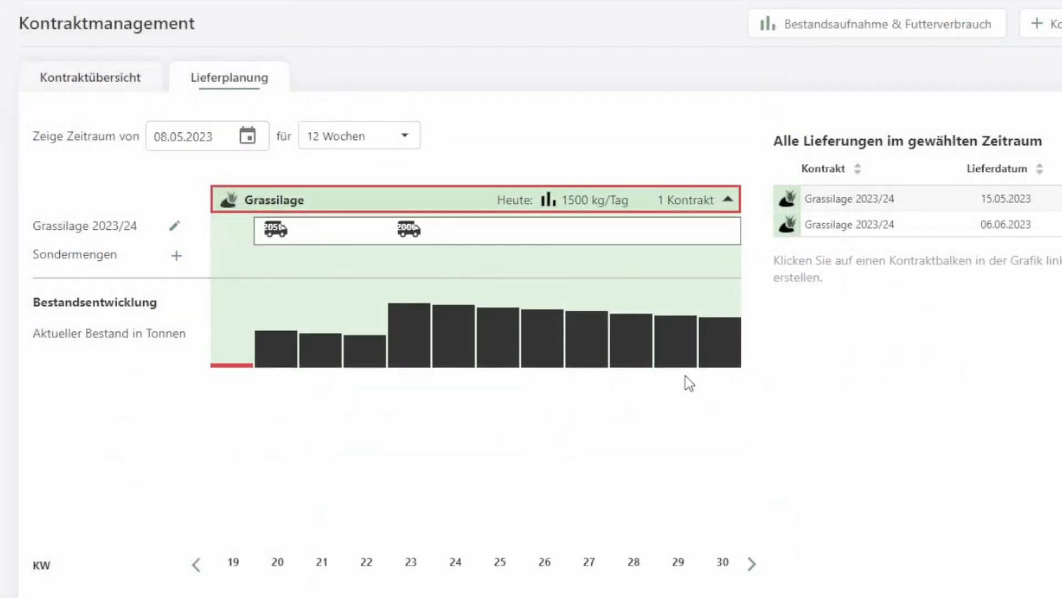
Add a delivery of 96 t on 11.07.2023 to the Grassilage 2023/24 contract
left_click(590, 235)
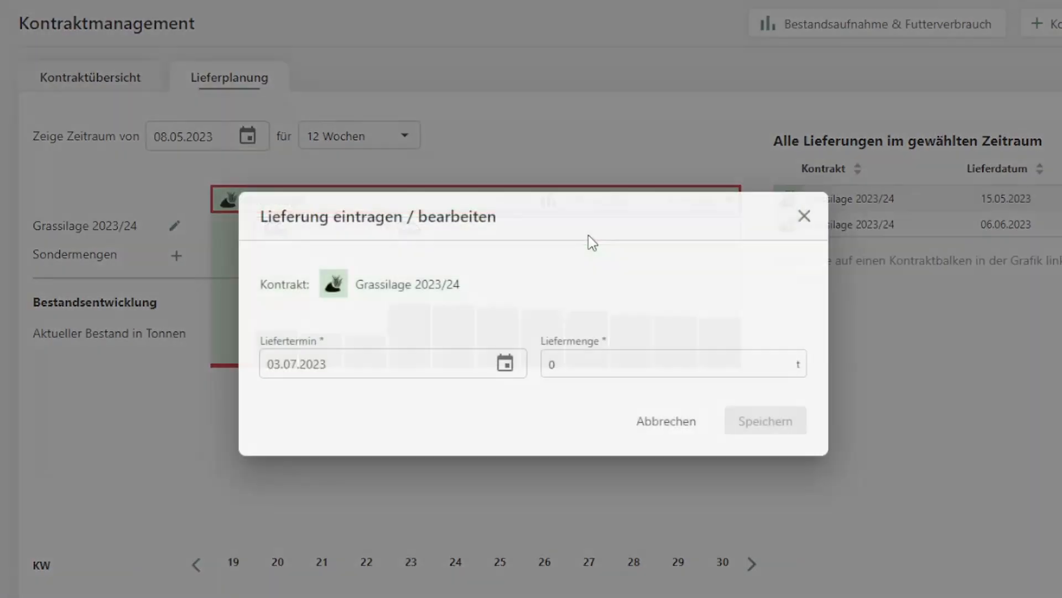
left_click_drag(373, 363, 215, 370)
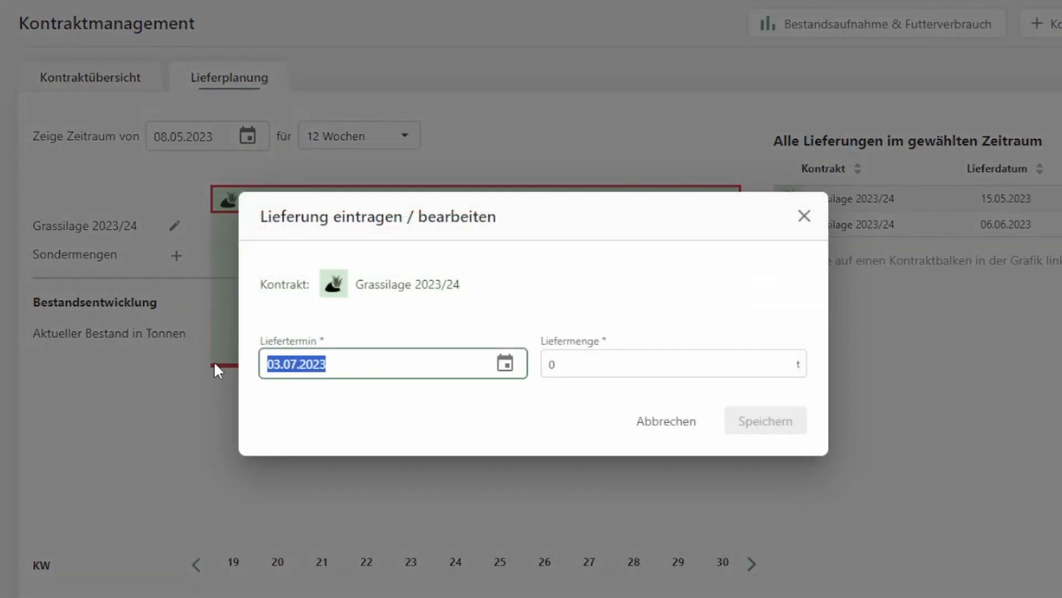
type("11.07")
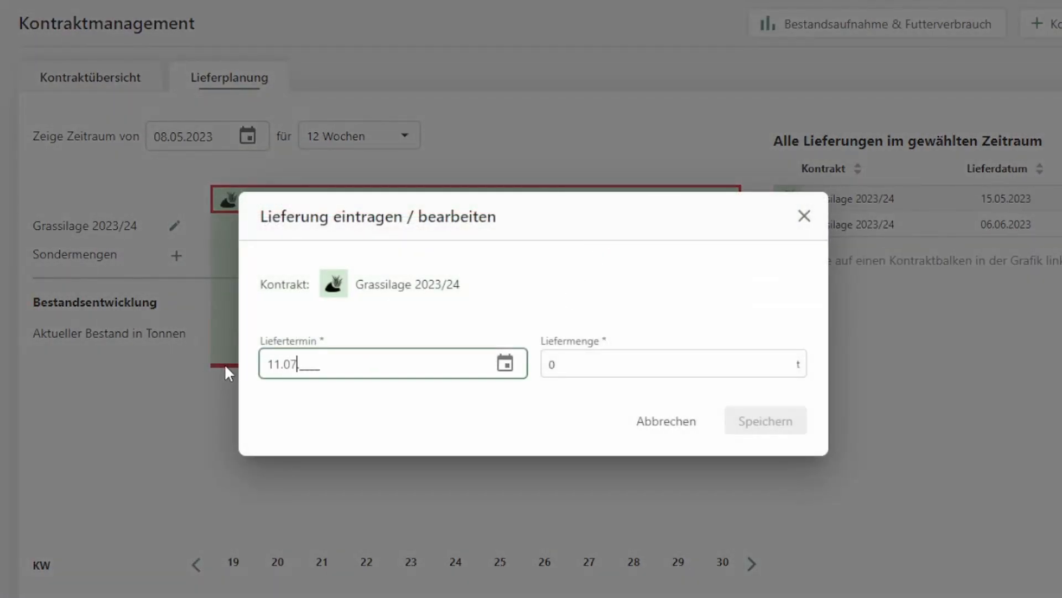
type(".2023")
key("Tab")
key("Tab")
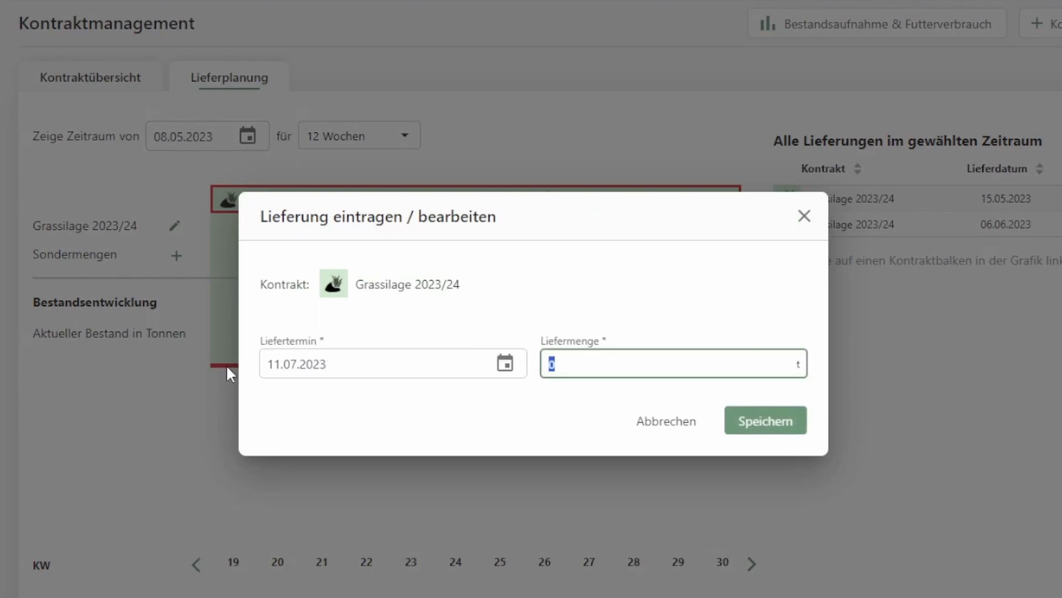
type("96")
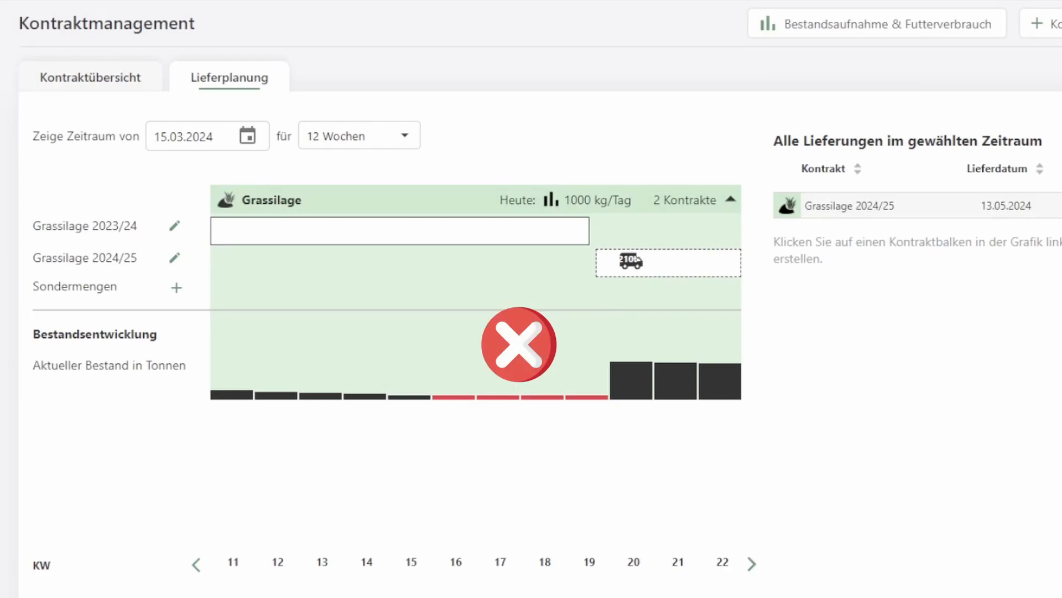
Add a special quantity of 30 t of Grassilage in calendar week 15 and save it
left_click(408, 296)
left_click(548, 362)
type("210")
left_click(778, 423)
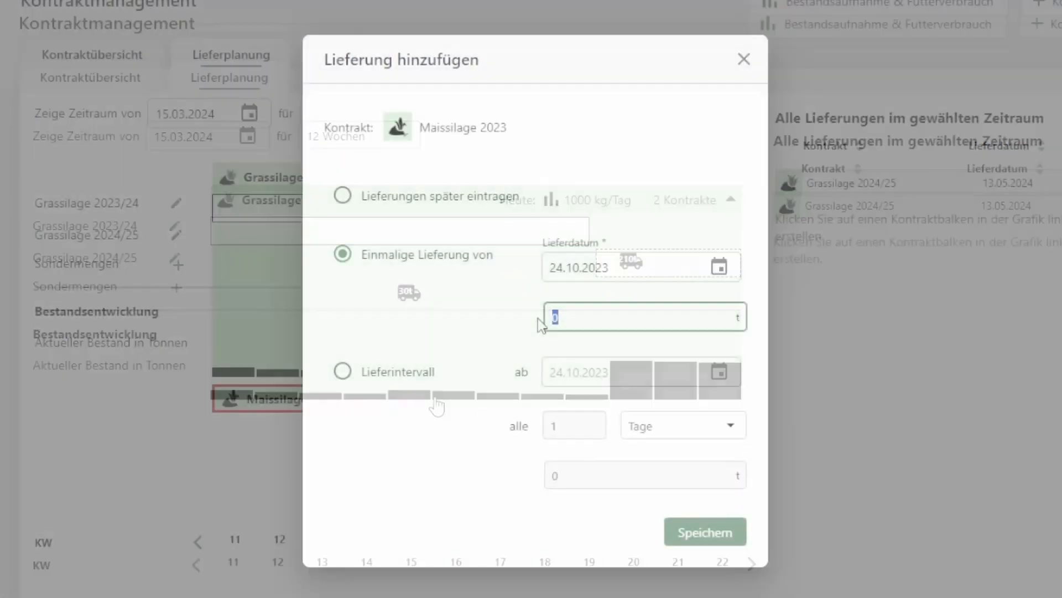
Enter 300 t for the one-off Maissilage 2023 delivery on 24.10.2023
type("300")
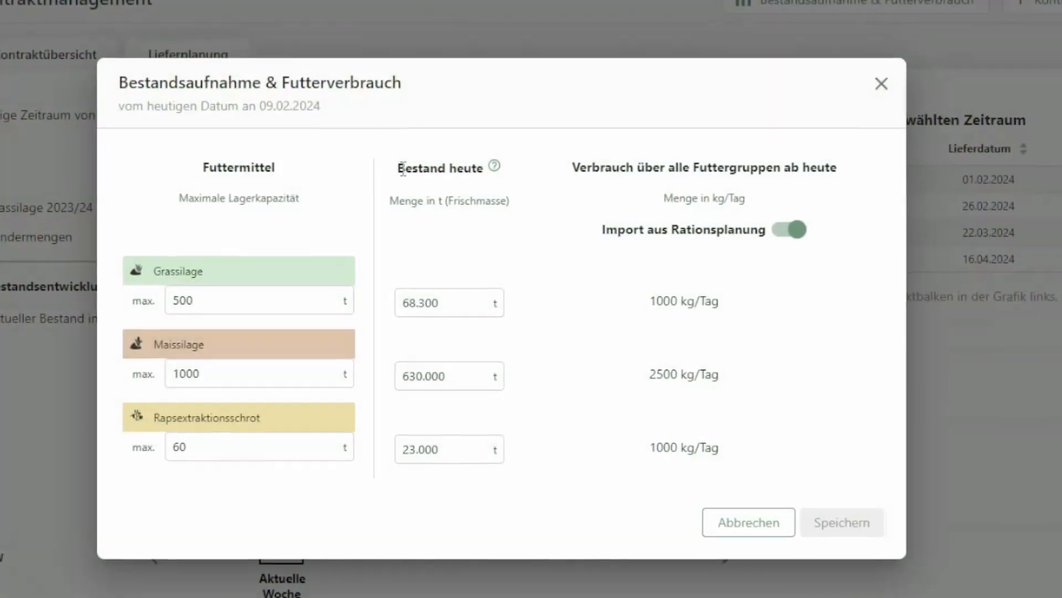
left_click_drag(399, 169, 527, 154)
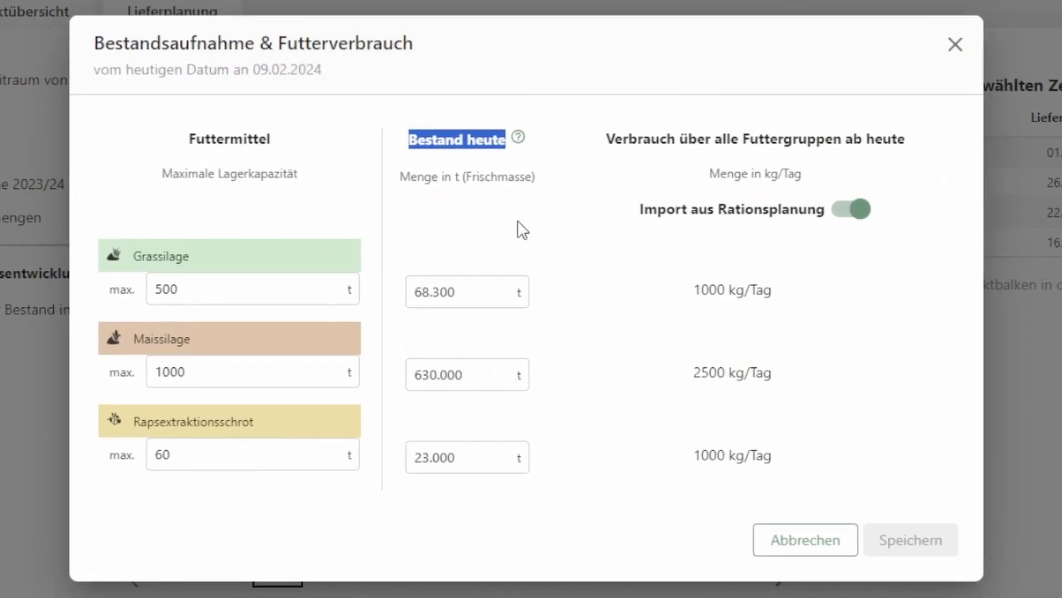
left_click(518, 228)
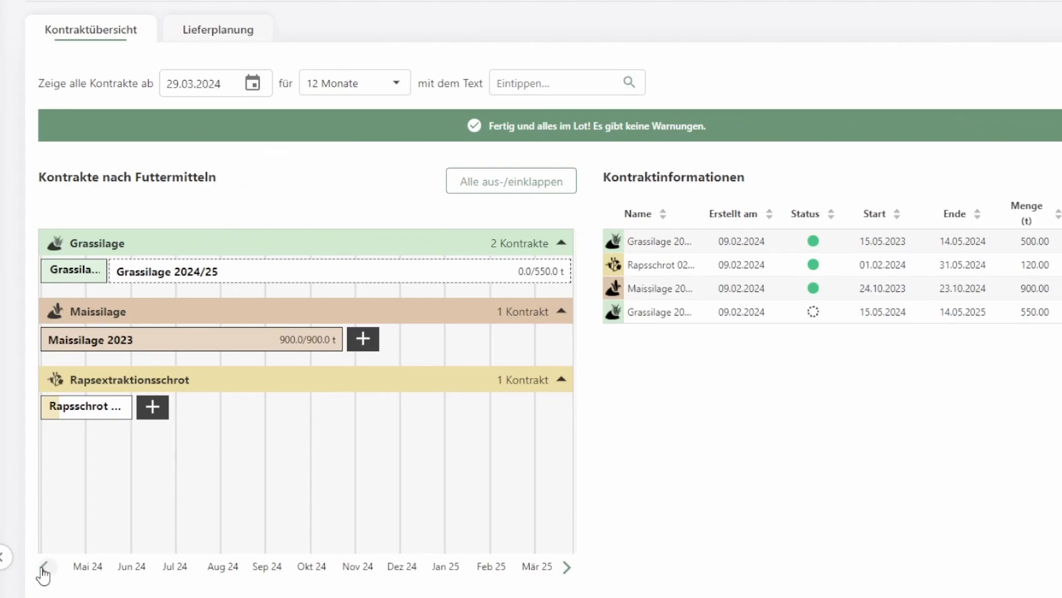
Move the contract overview back in time so that it starts on 29.10.2023
left_click(43, 567)
left_click(43, 568)
left_click(43, 567)
left_click(43, 567)
left_click(43, 567)
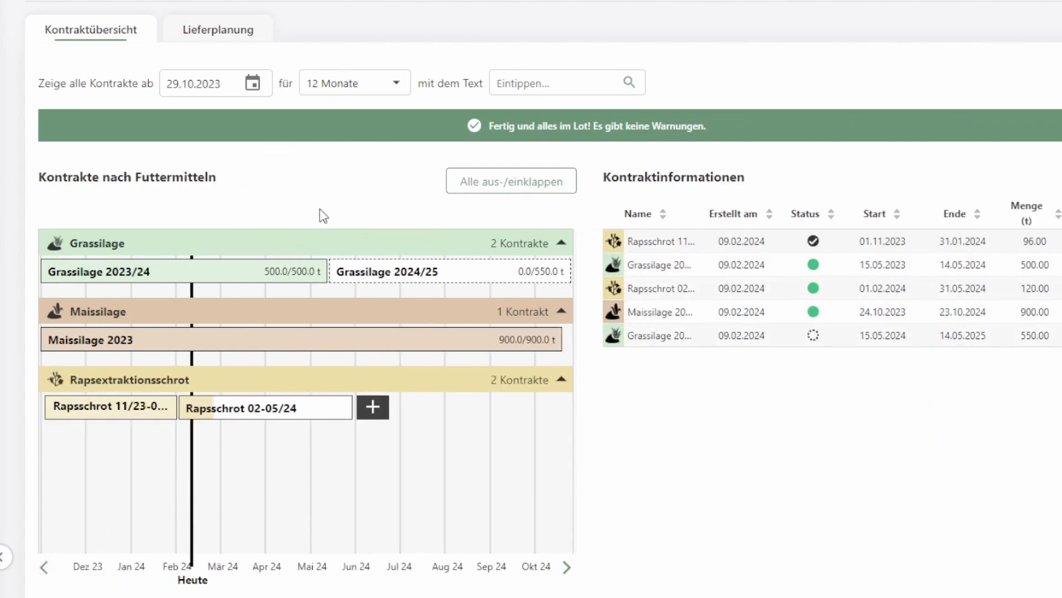
Limit the period shown in the contract overview to 3 months
left_click(341, 100)
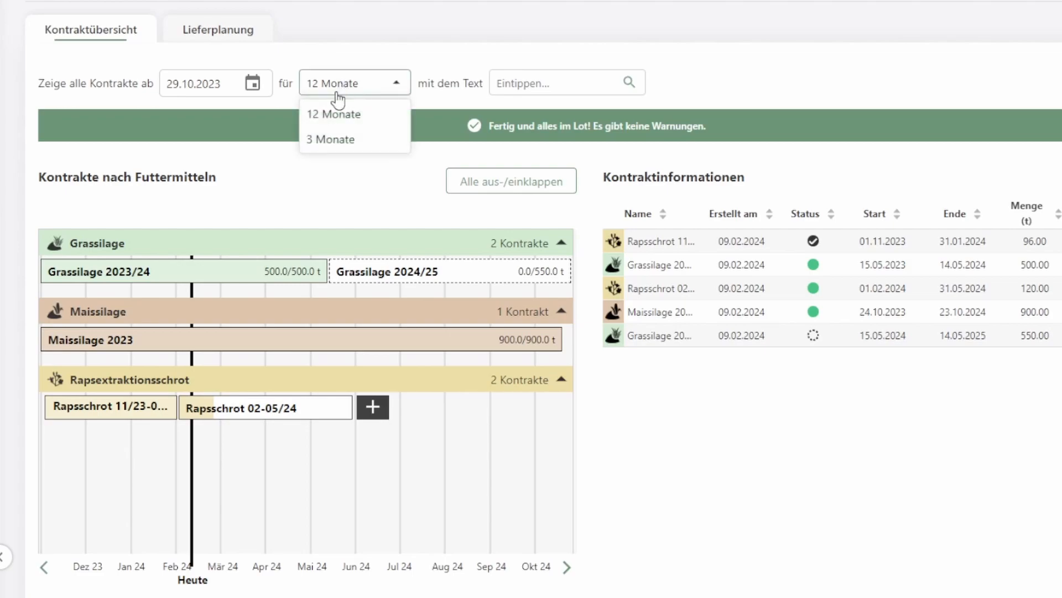
left_click(339, 143)
left_click(353, 96)
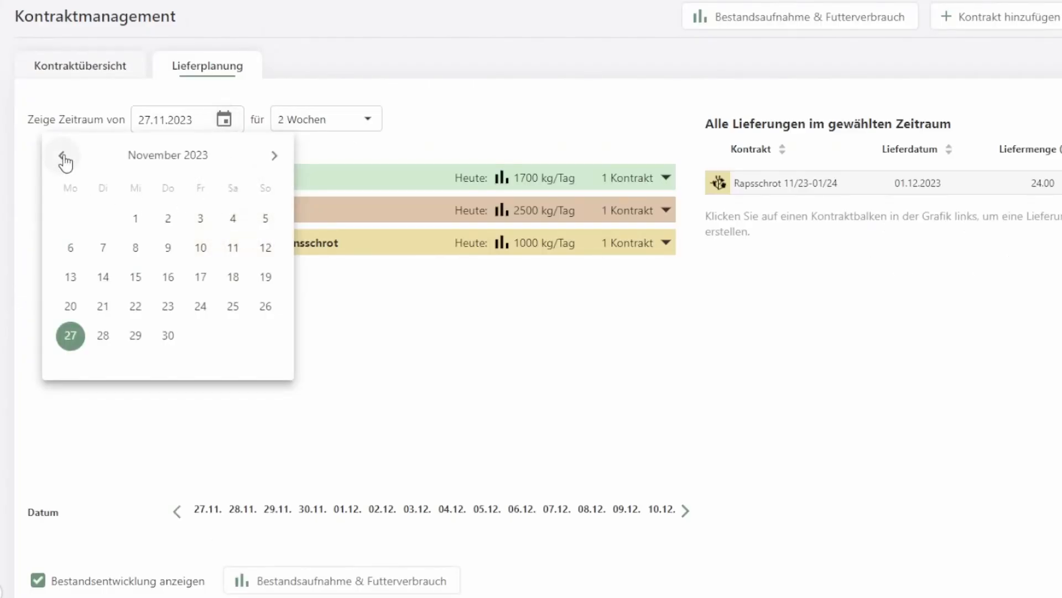
Set the start date of the delivery planning period to a mid-month day three months earlier
left_click(62, 155)
left_click(62, 156)
left_click(61, 155)
left_click(103, 278)
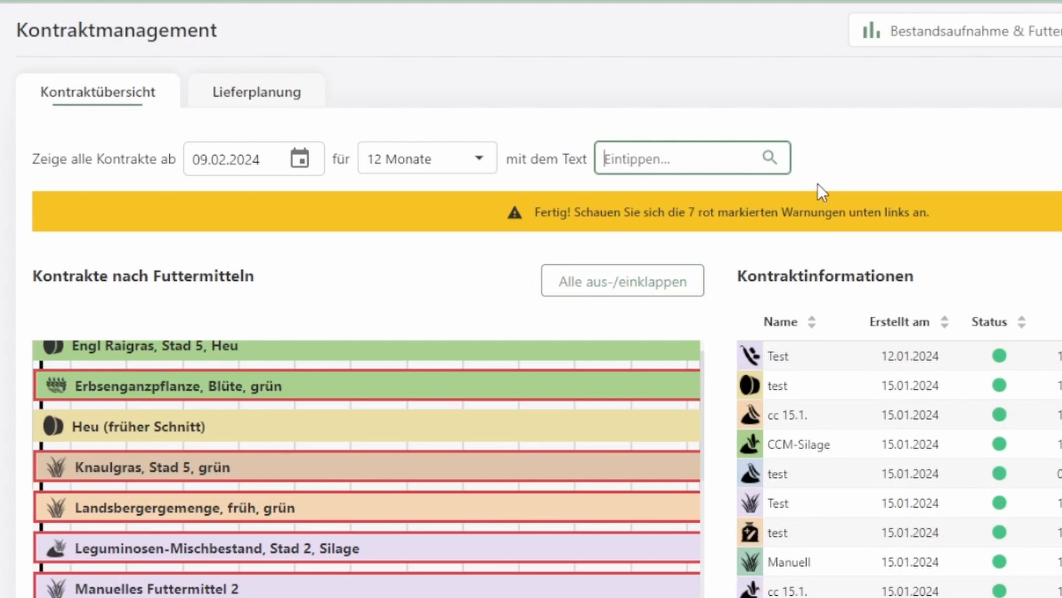
Filter the contract overview by the text CCM
type("CCM")
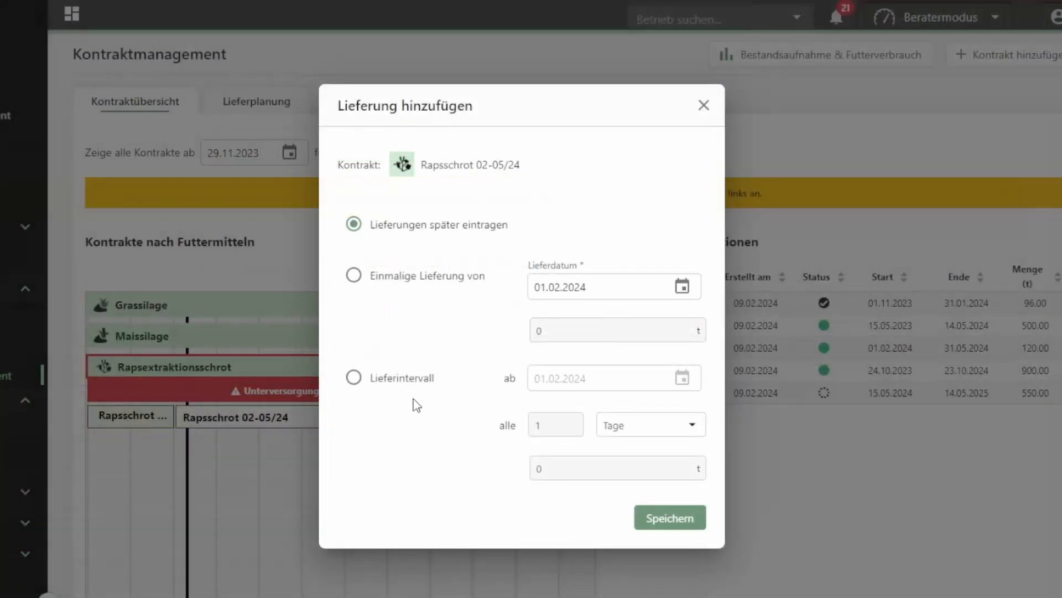
Plan Rapsschrot 02-05/24 deliveries as an interval of 24 t every 21 days from 01.02.2024
left_click(412, 382)
double_click(538, 337)
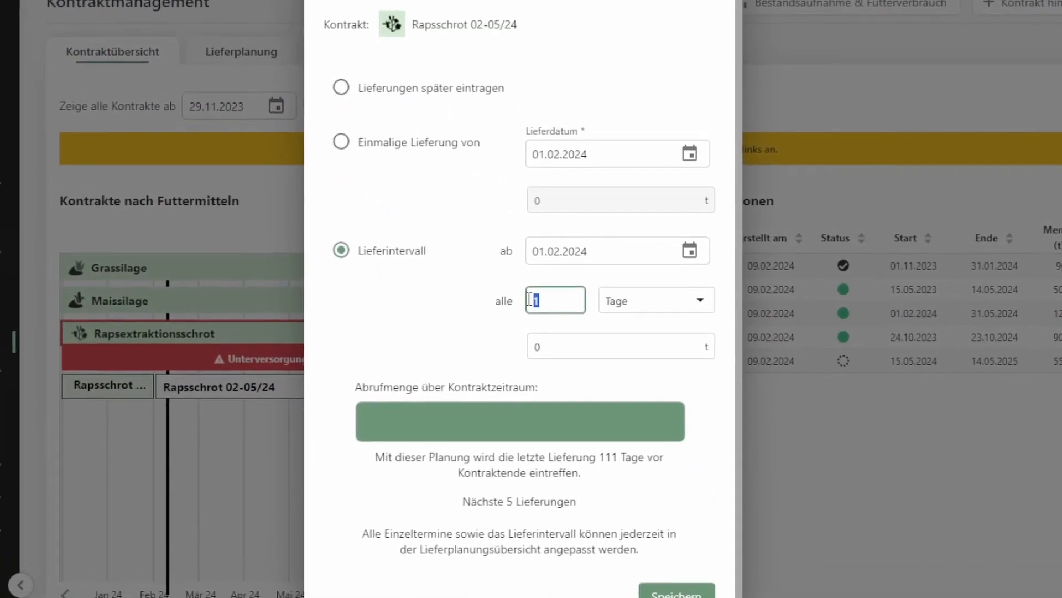
double_click(574, 262)
type("24")
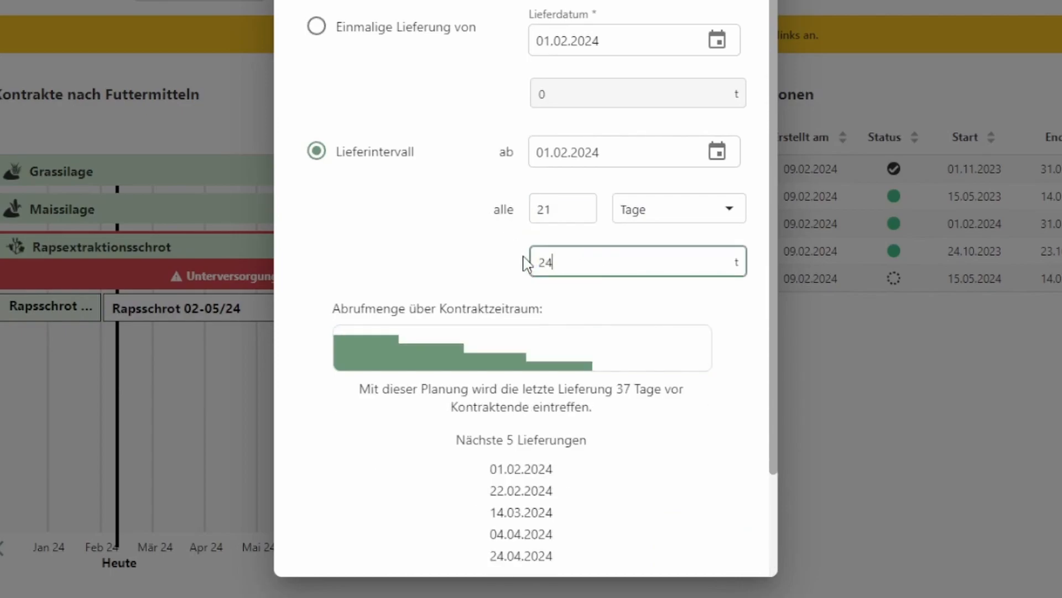
left_click(470, 259)
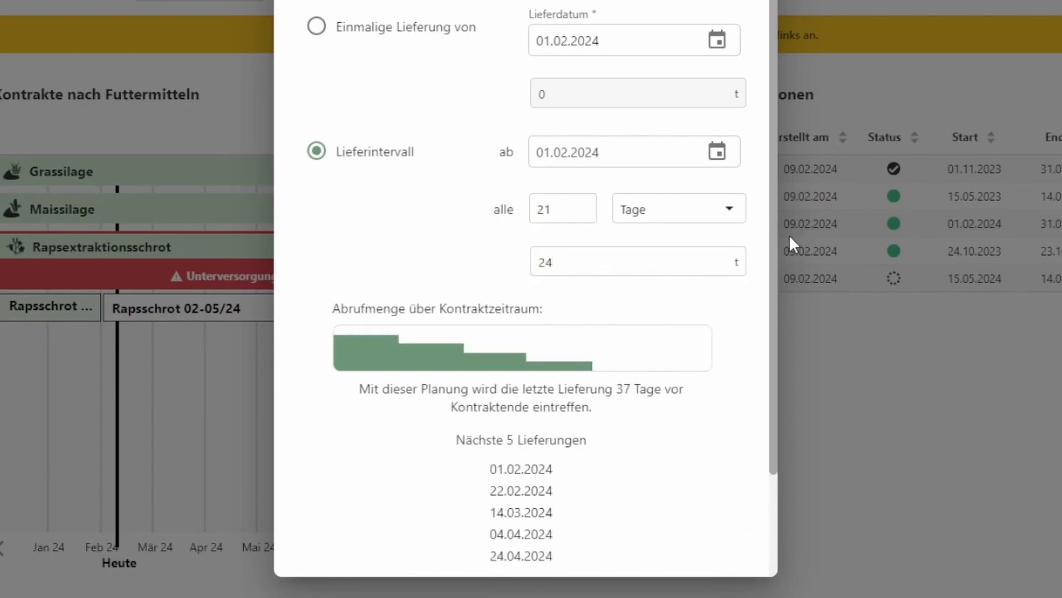
left_click_drag(775, 225, 763, 338)
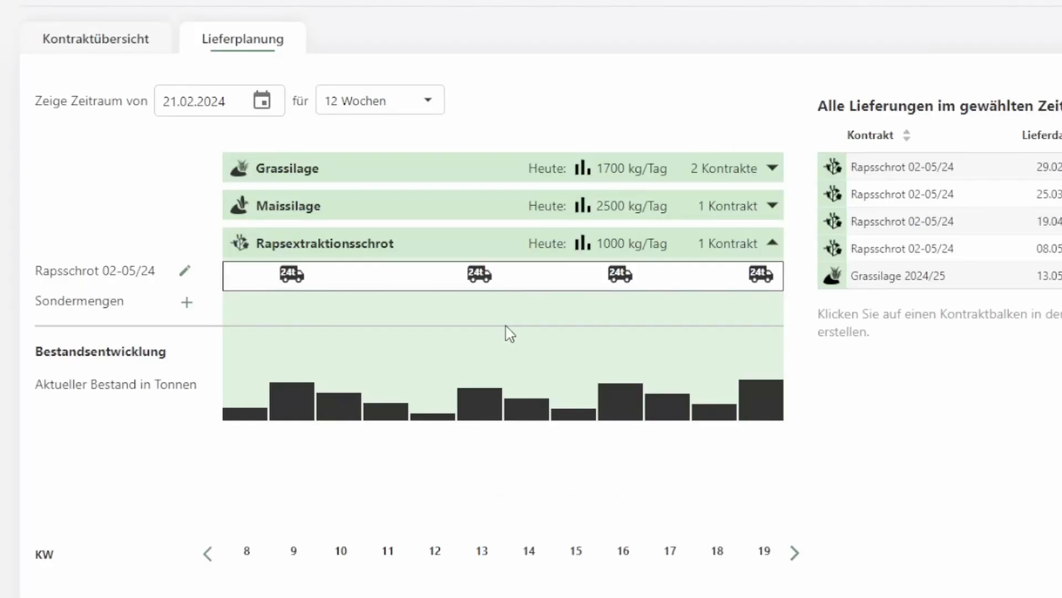
Reschedule the 29.02.2024 Rapsschrot 02-05/24 delivery to 04.03.2024, shifting all following delivery dates by the same period, and save
left_click(290, 275)
left_click(540, 379)
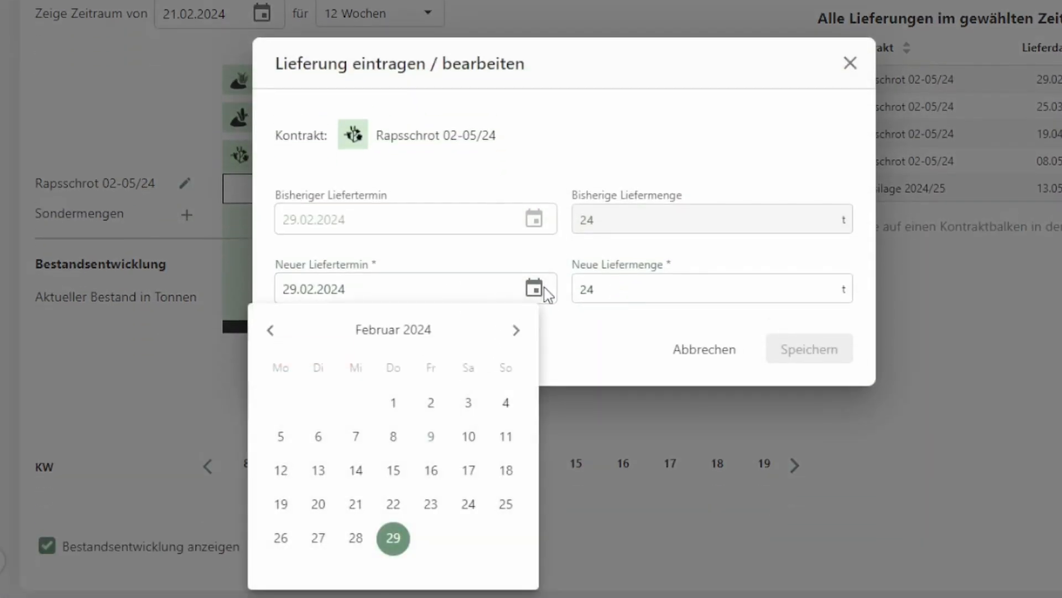
left_click(517, 331)
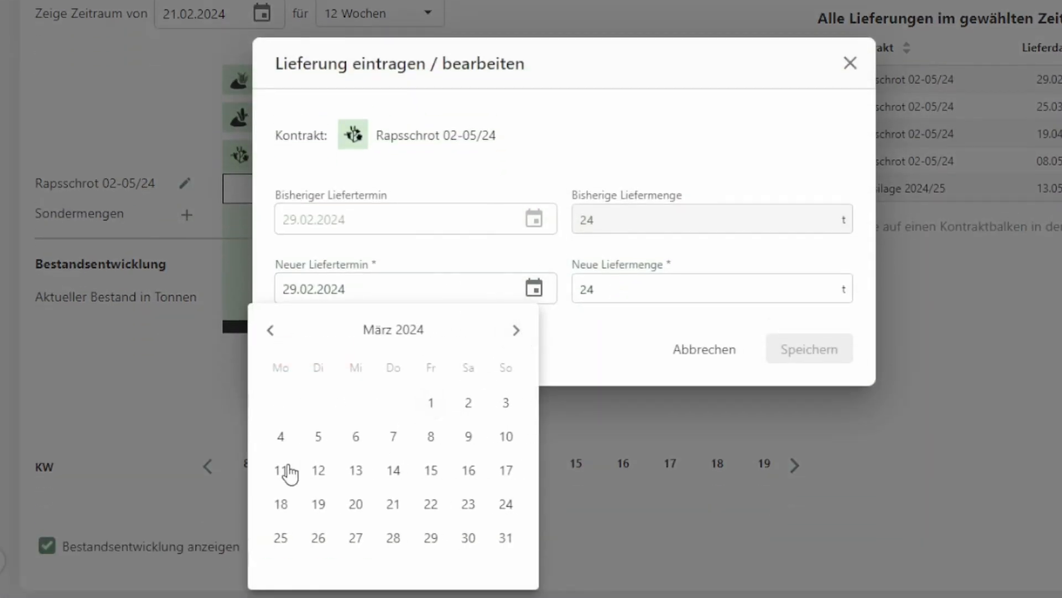
left_click(282, 437)
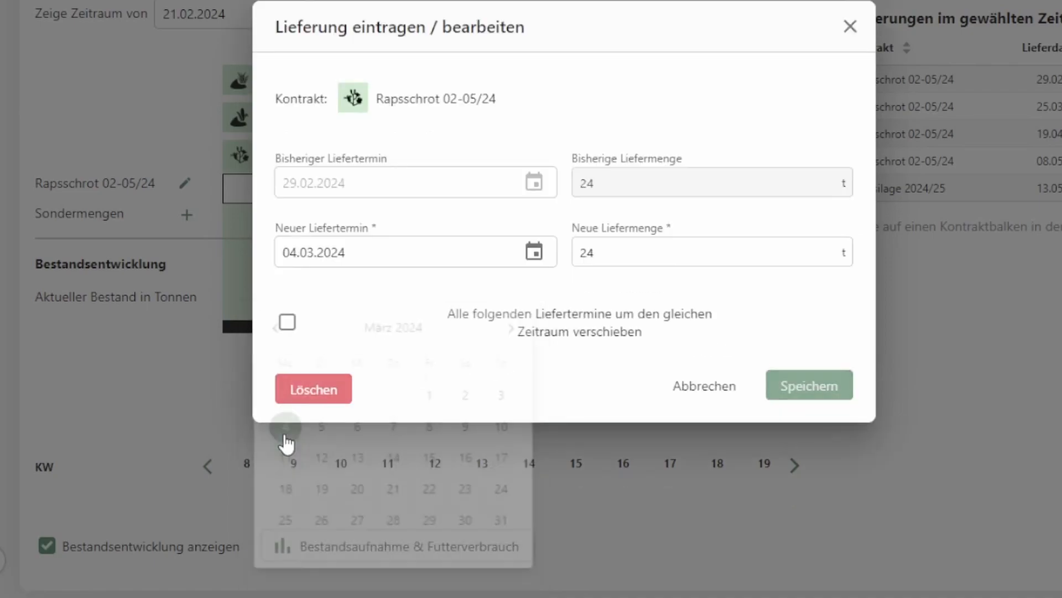
left_click(287, 322)
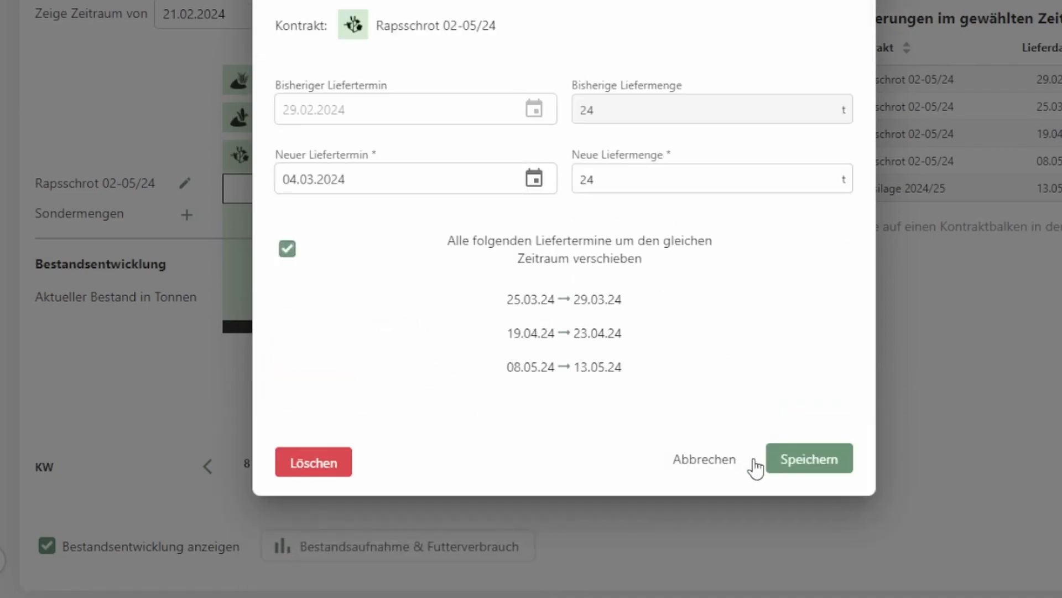
left_click(816, 464)
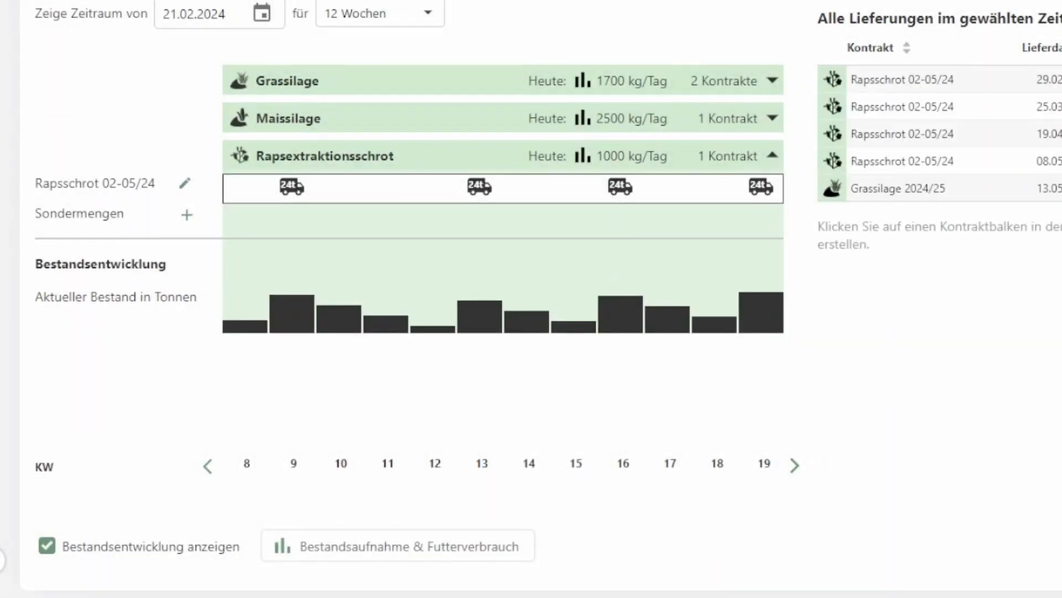
Colour the Rapsextraktionsschrot feed group dark yellow and the Maissilage feed group light brown in the contract overview
left_click(53, 299)
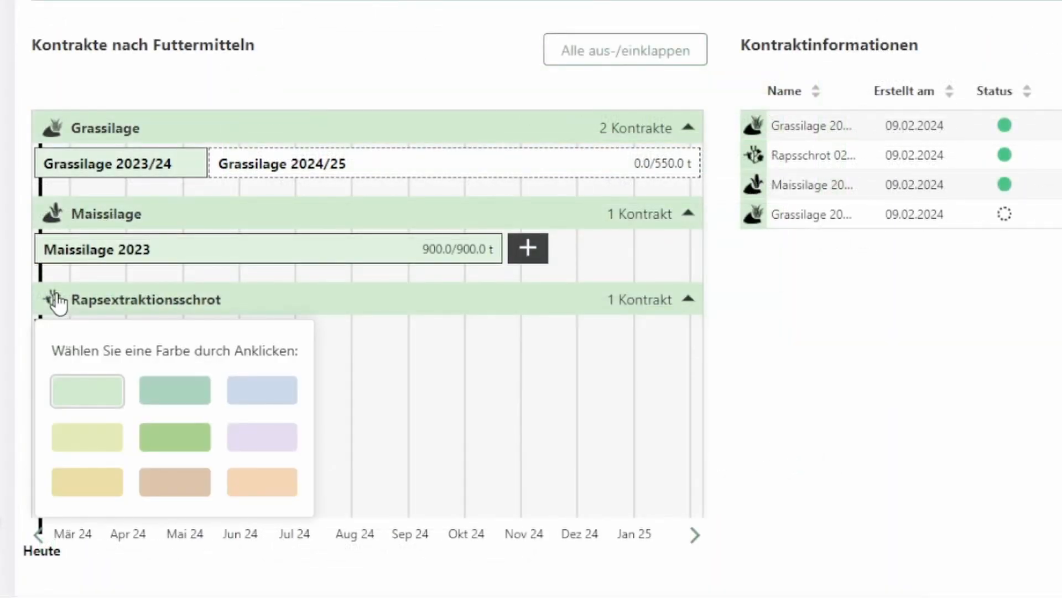
left_click(80, 491)
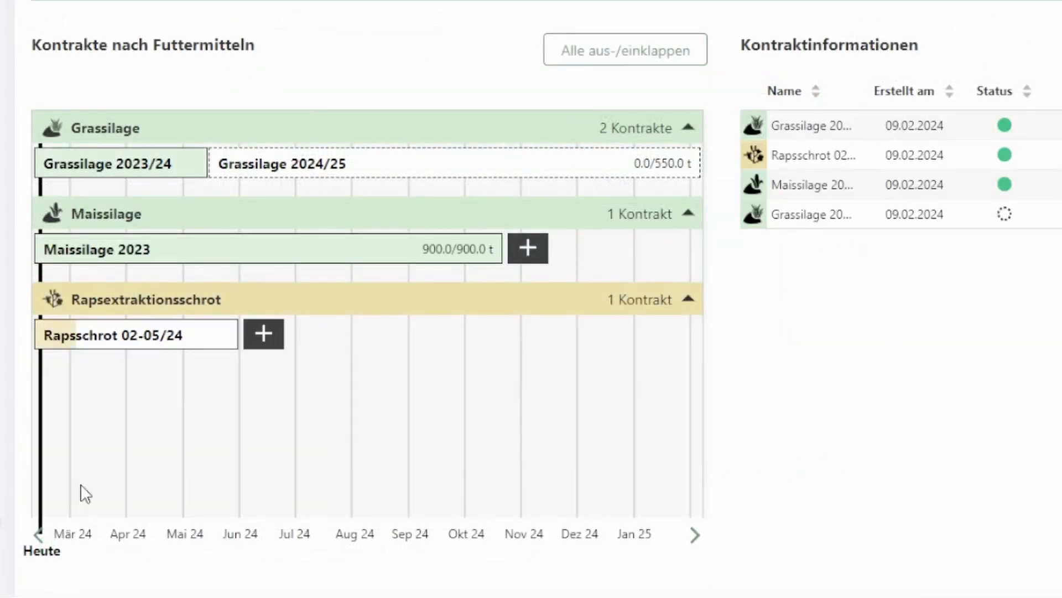
left_click(51, 217)
left_click(158, 399)
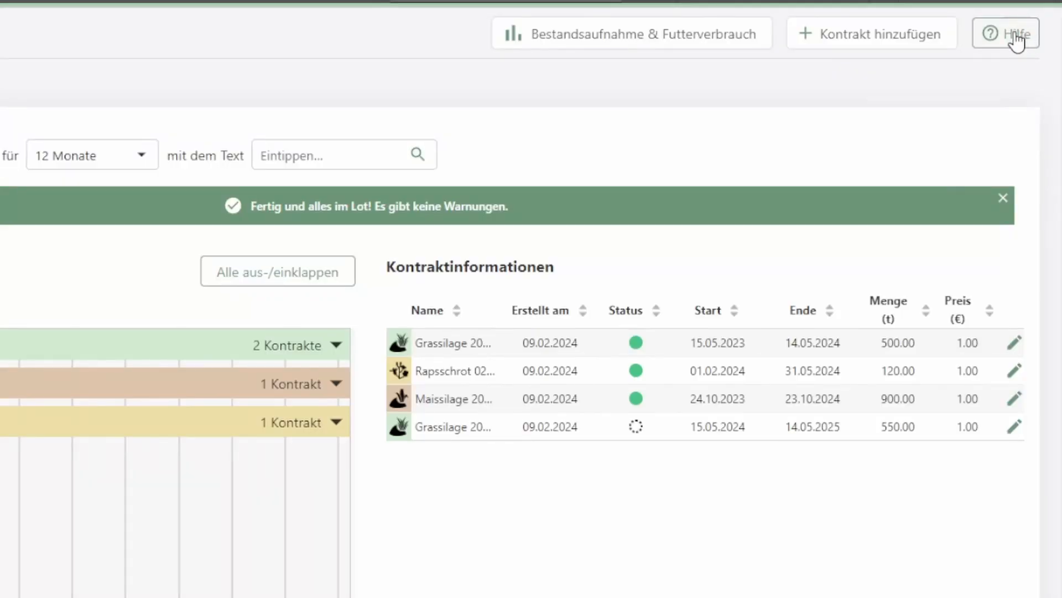
Open the help article on the contract management overview and go to its questions and answers on specific use cases
left_click(1017, 40)
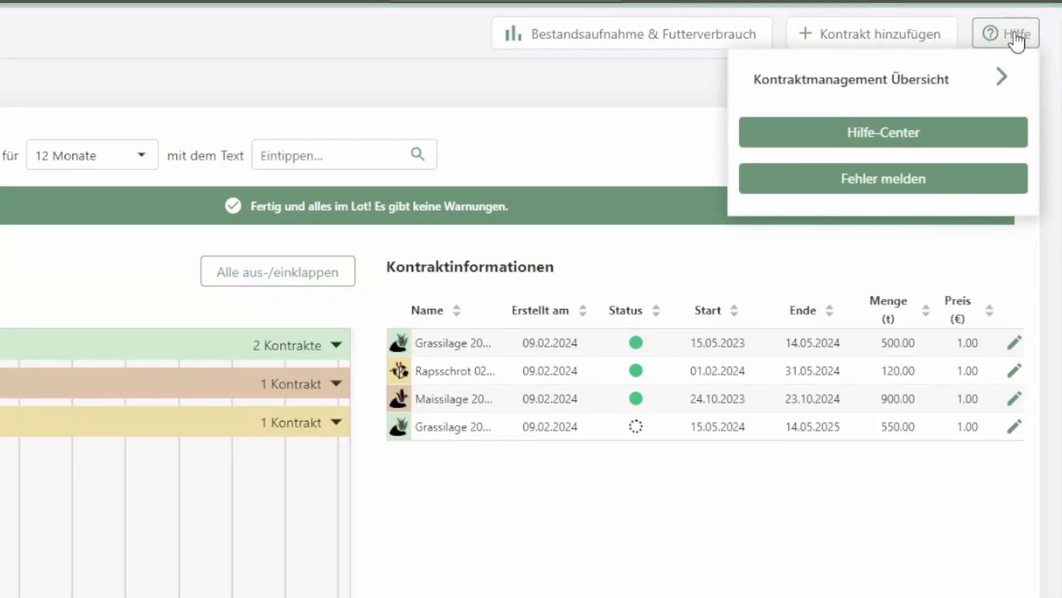
left_click(852, 83)
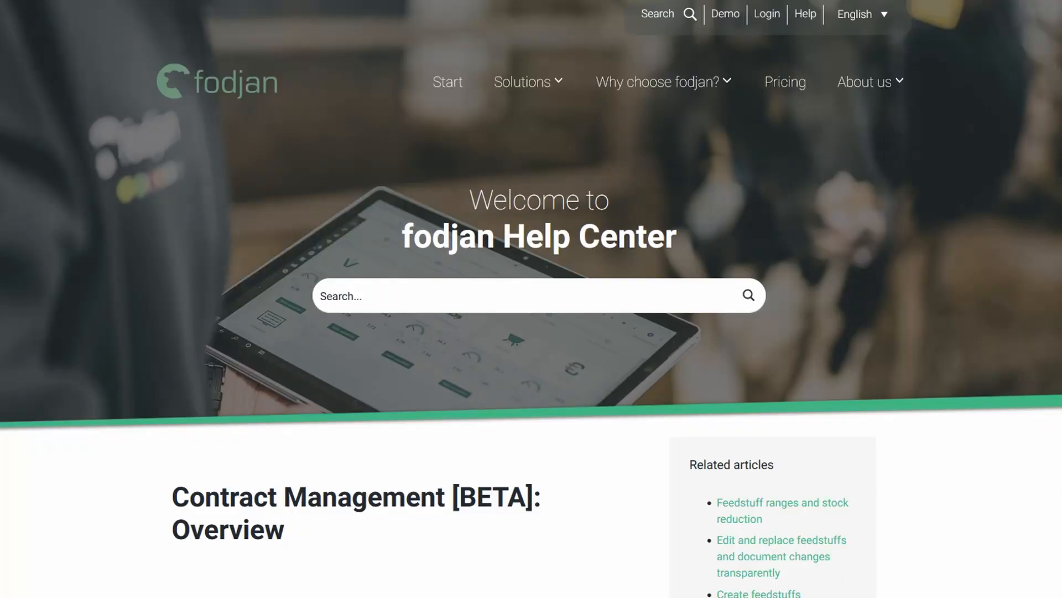
scroll(531, 299, "down", 2)
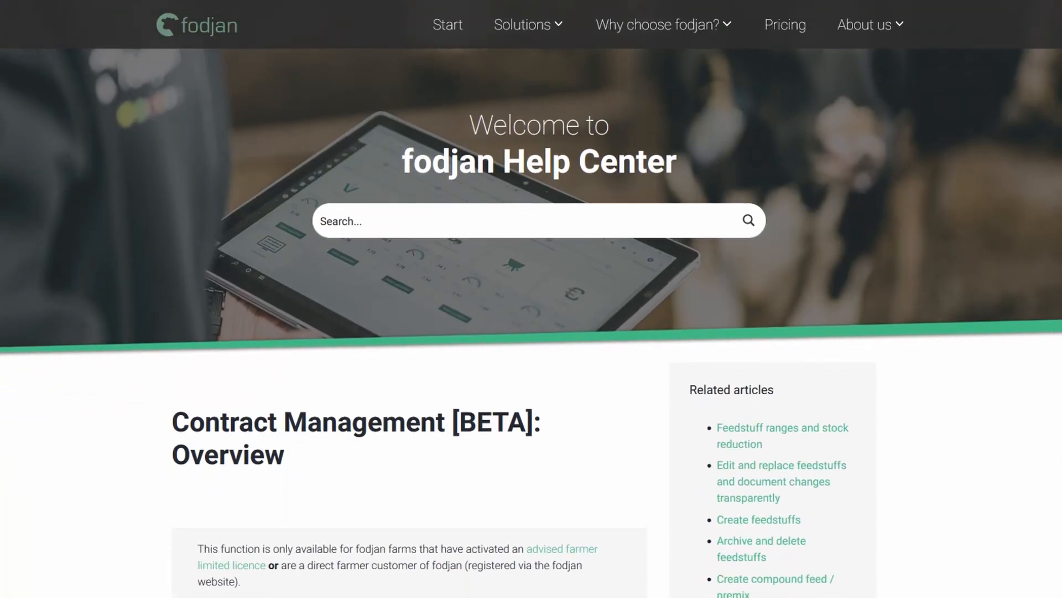
scroll(532, 299, "down", 1)
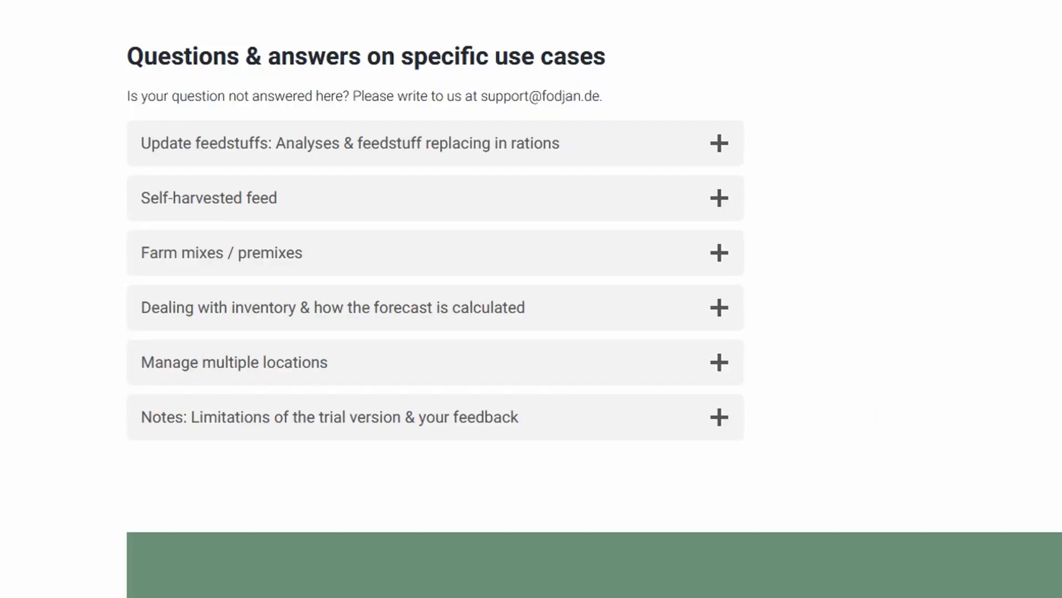
Read the help answers on updating feedstuffs, self-harvested feed, farm mixes and managing multiple locations
left_click(403, 158)
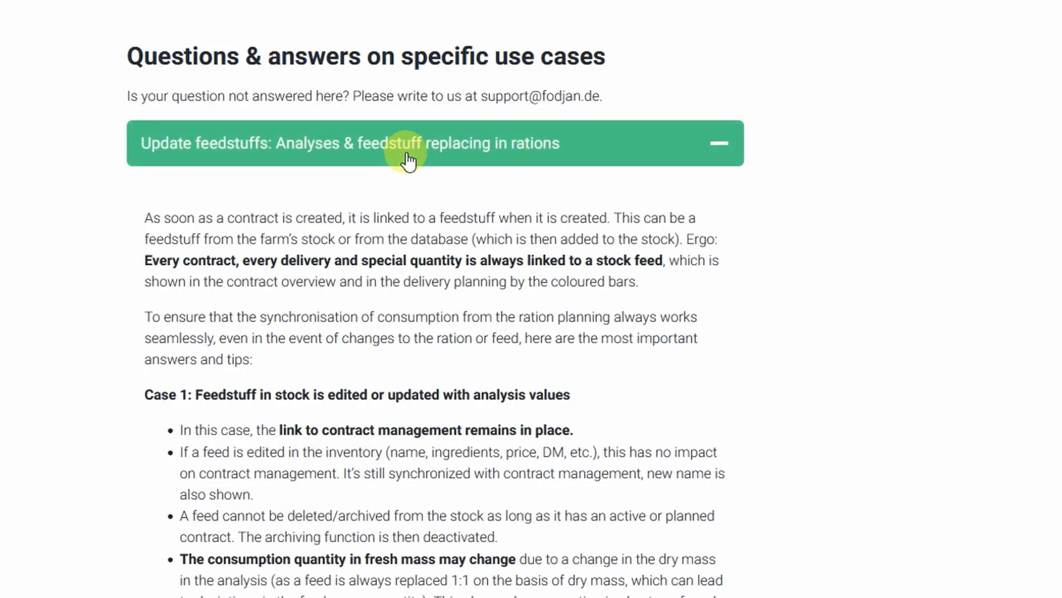
scroll(764, 410, "down", 12)
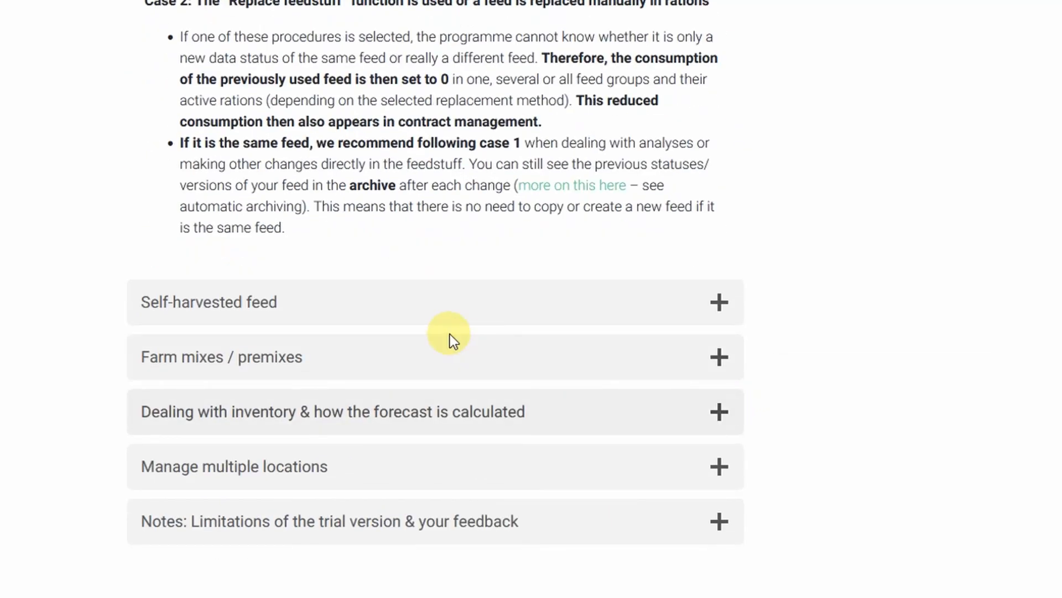
left_click(427, 315)
scroll(16, 372, "down", 6)
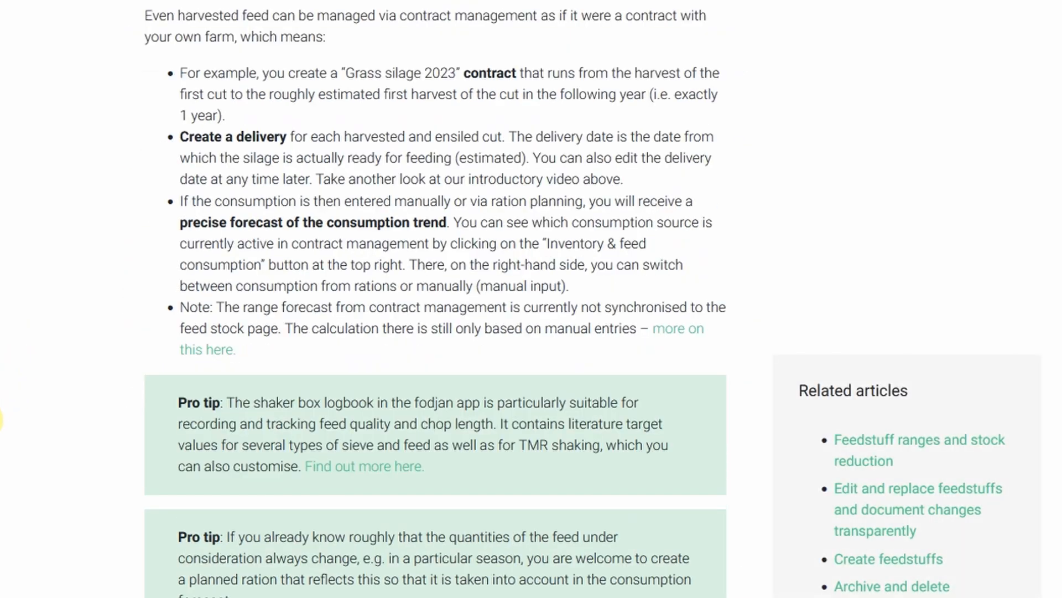
scroll(1, 419, "down", 10)
left_click(177, 216)
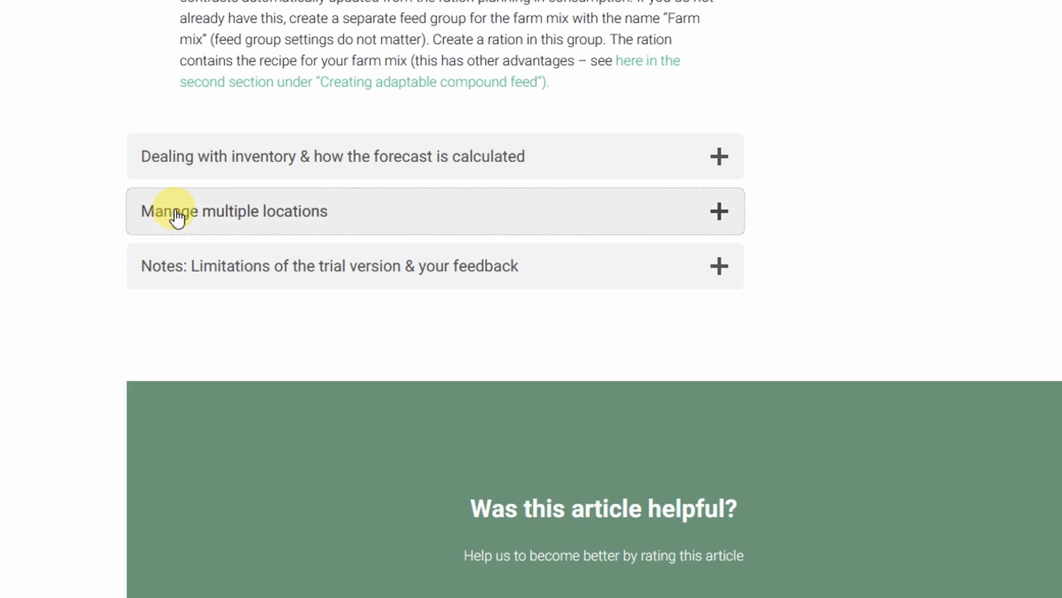
scroll(1, 381, "down", 3)
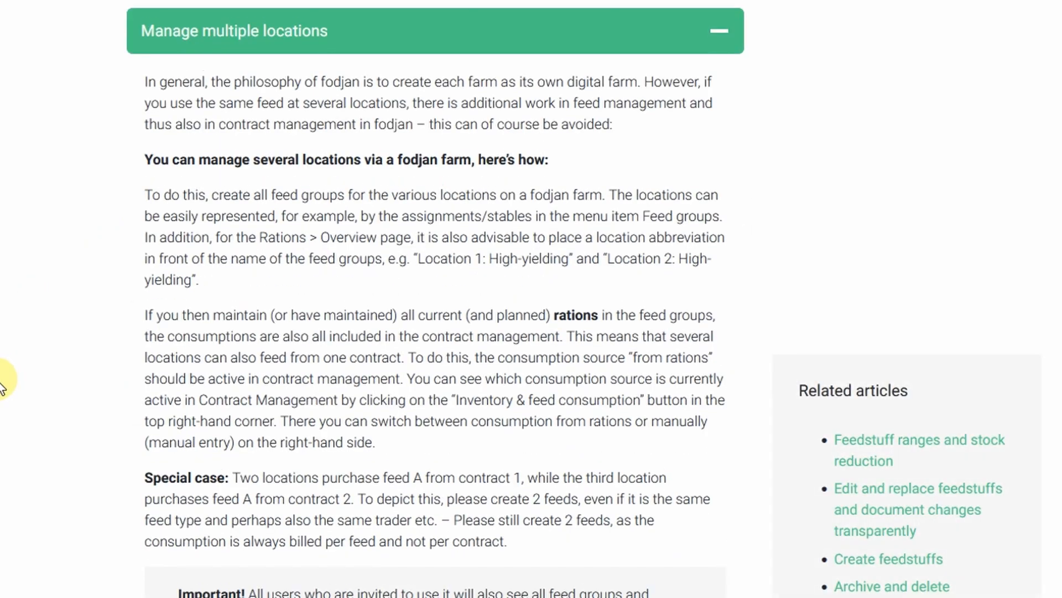
scroll(2, 382, "down", 6)
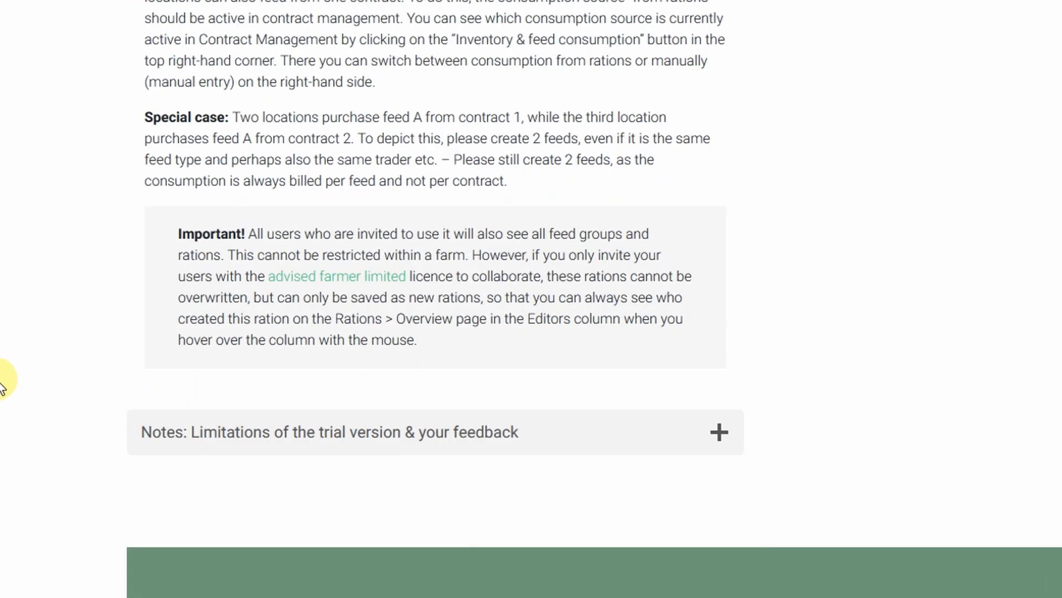
scroll(2, 382, "down", 3)
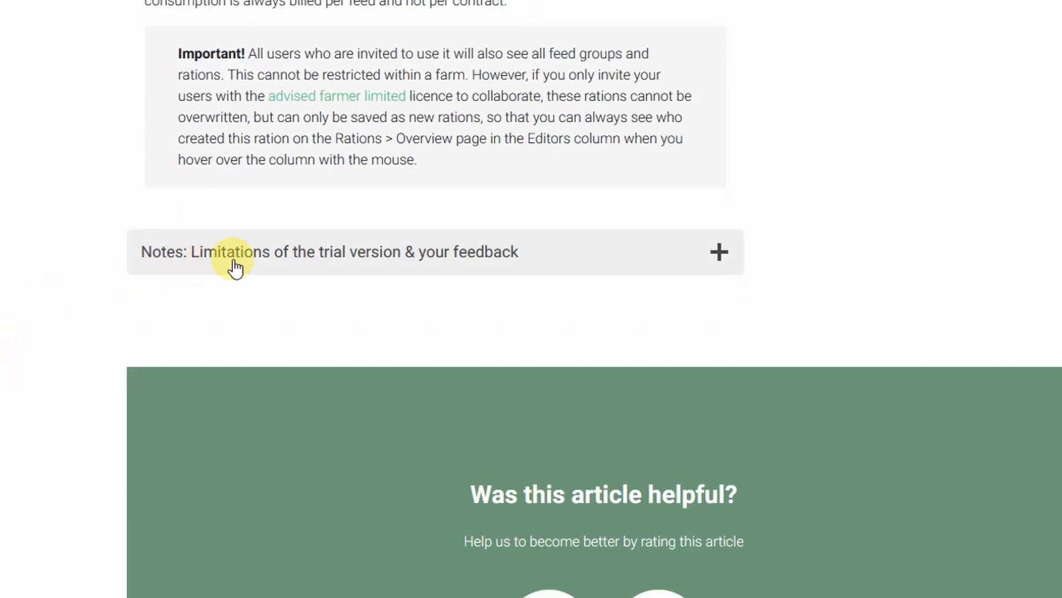